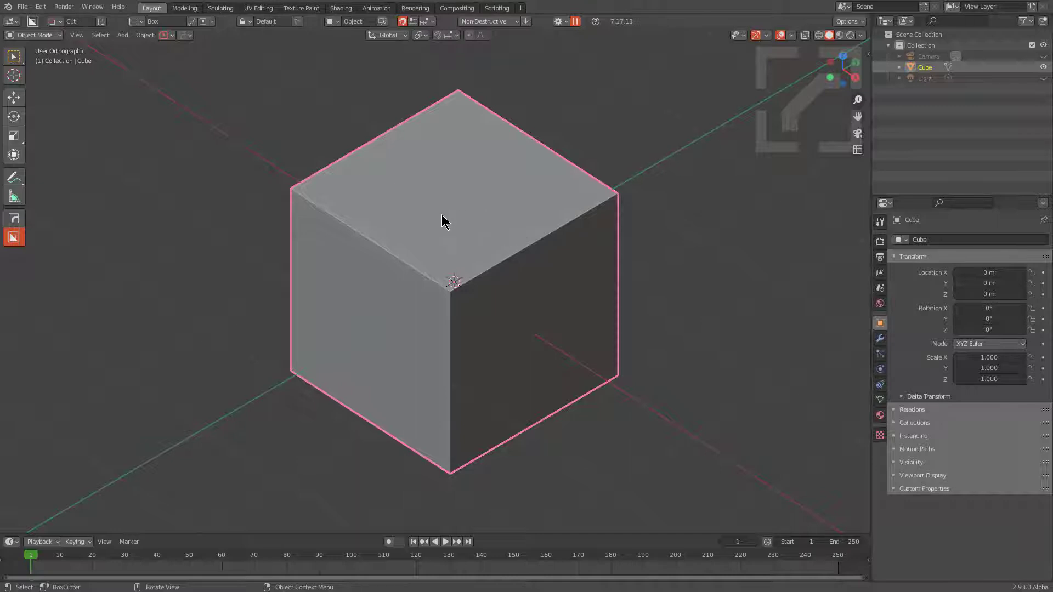
Cut a small slot into the cube's top face with BoxCutter.
middle_click_drag(442, 217, 470, 298)
scroll(471, 293, "up", 2)
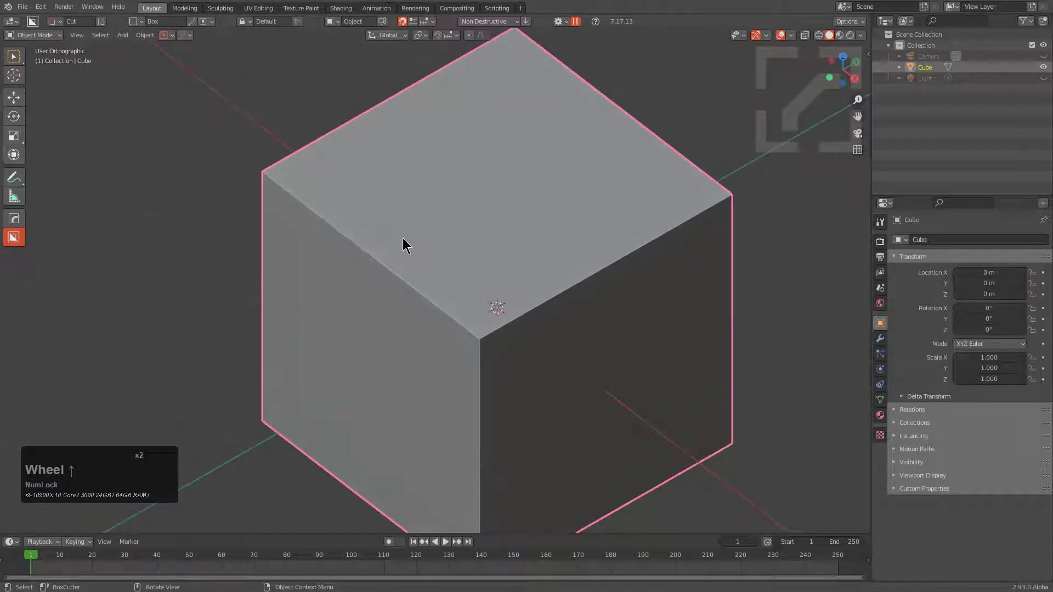
left_click_drag(386, 204, 375, 214)
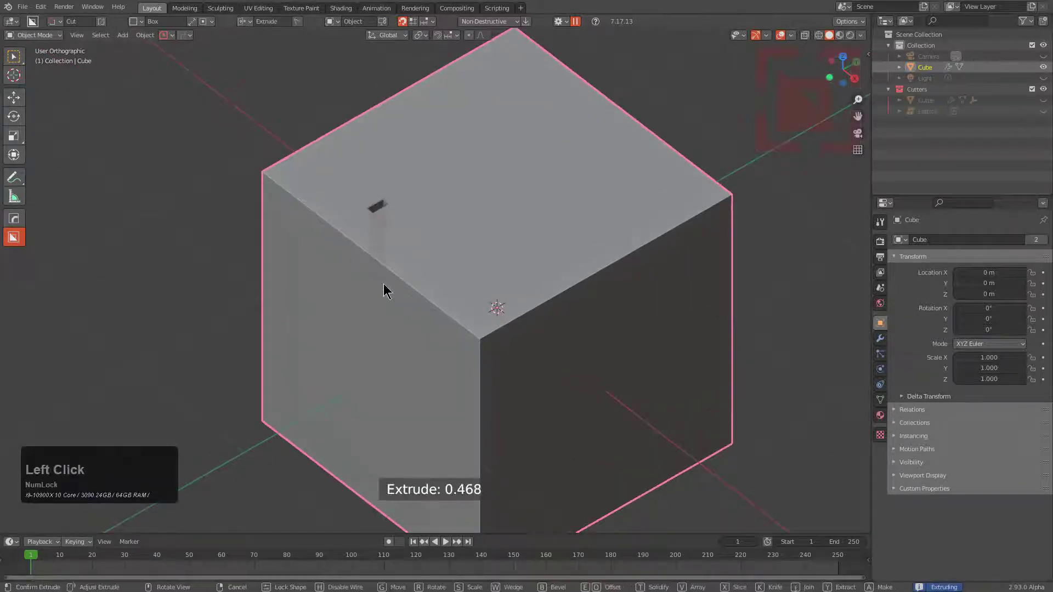
left_click(400, 331)
middle_click_drag(400, 332, 470, 282)
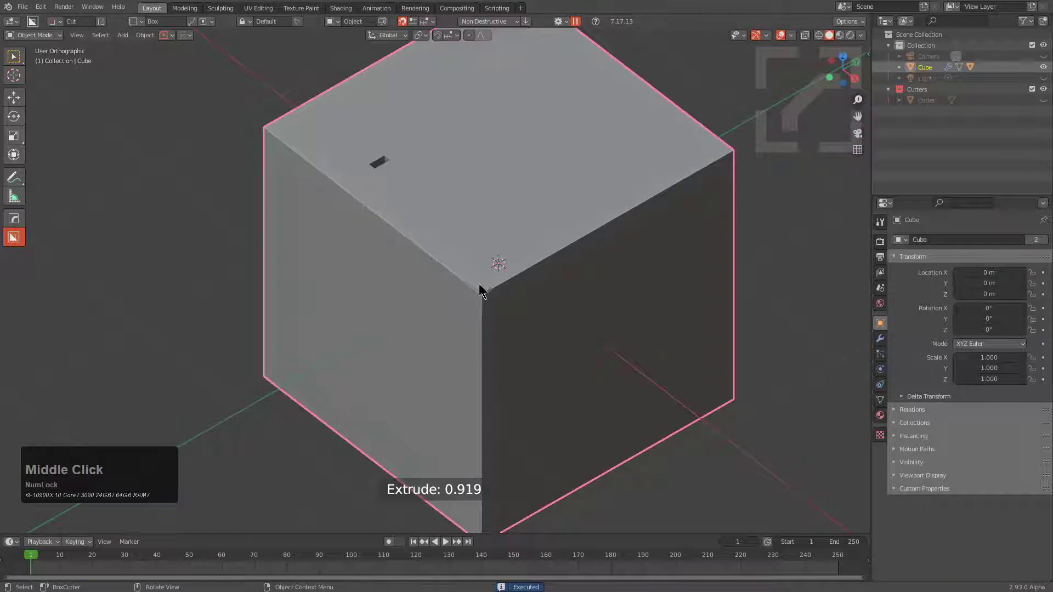
Add a new cube at the clicked spot beside the big cube and shrink it.
right_click(480, 269, "shift")
key("shift+a")
mouse_move(478, 275)
left_click(527, 298)
key("s")
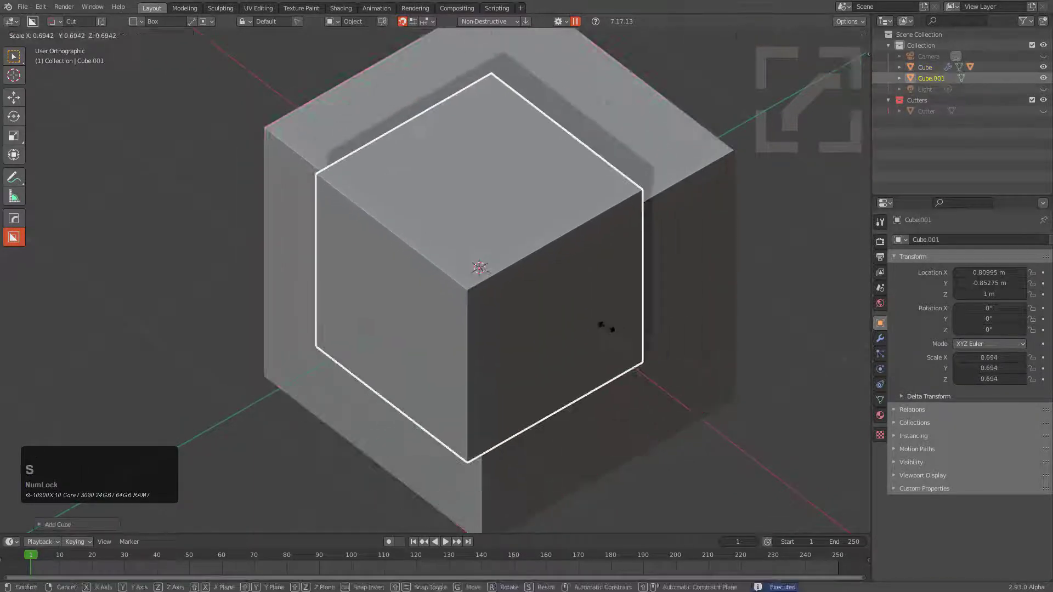
left_click(592, 313)
Rescale the small cube to 0.719, move it onto the big cube's corner, and select both.
middle_click_drag(592, 313, 630, 298)
key("s")
left_click(663, 302)
key("g")
left_click(649, 301)
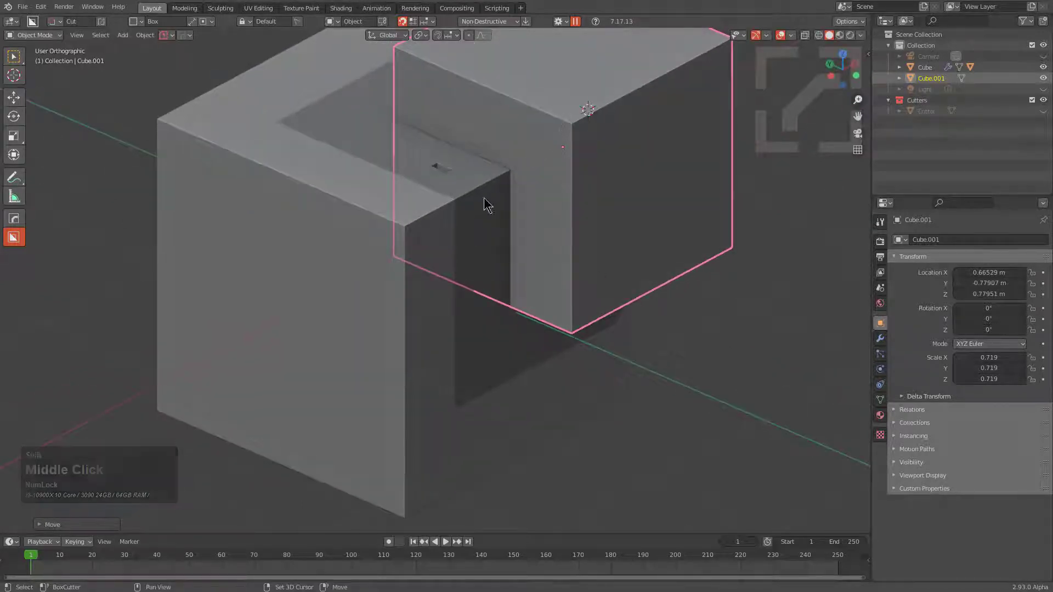
left_click(468, 213, "shift")
Inset the small cube into the big cube with HardOps Booleans > Inset / Outset.
key("q")
mouse_move(620, 207)
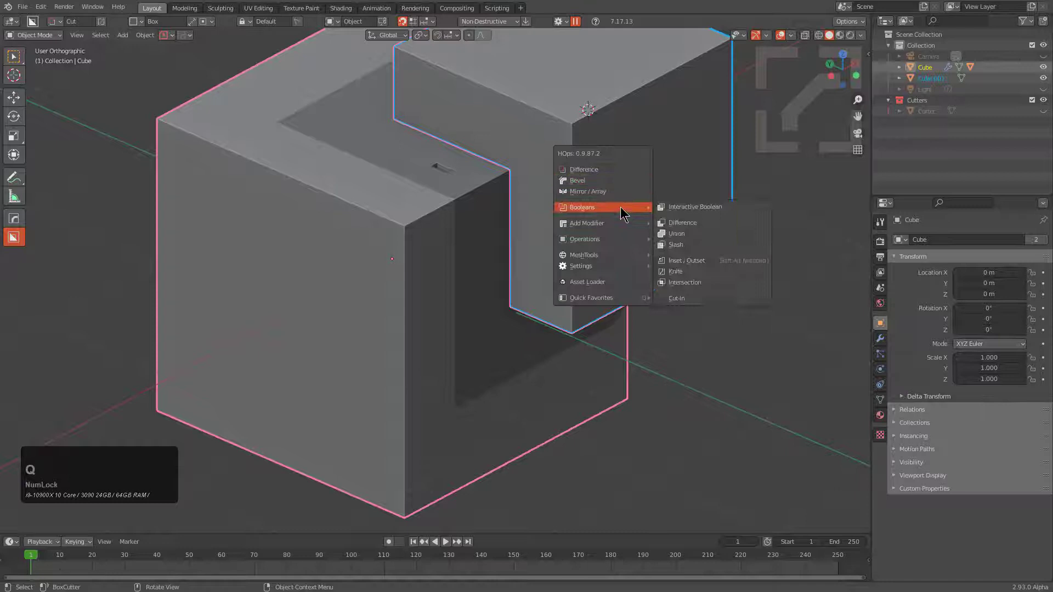
left_click(700, 262)
middle_click_drag(703, 269, 564, 266)
scroll(526, 225, "up", 3)
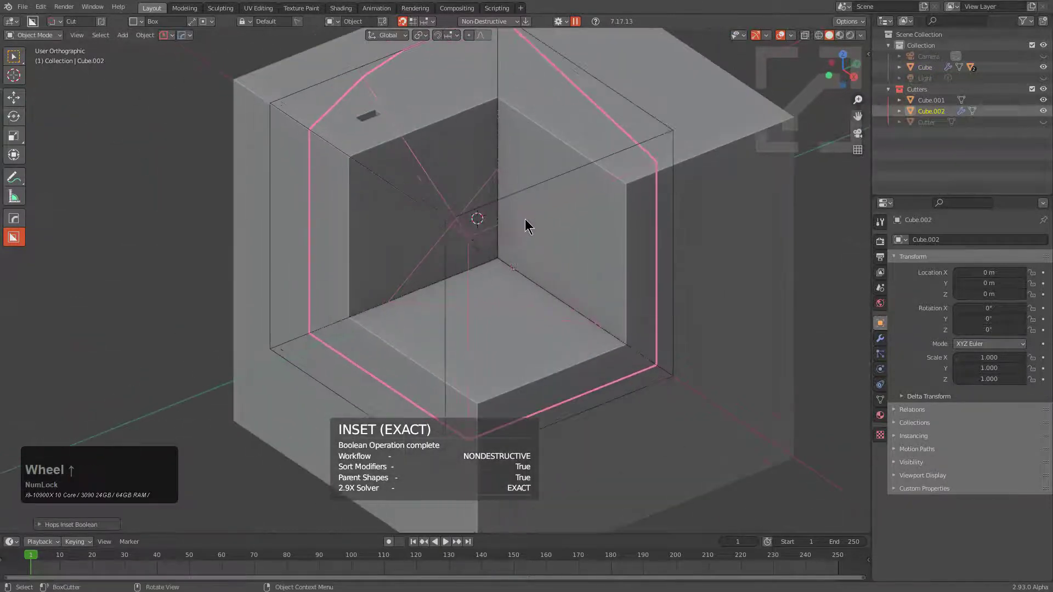
Reduce the inset Thickness from 0.500 to 0.161.
key("F9")
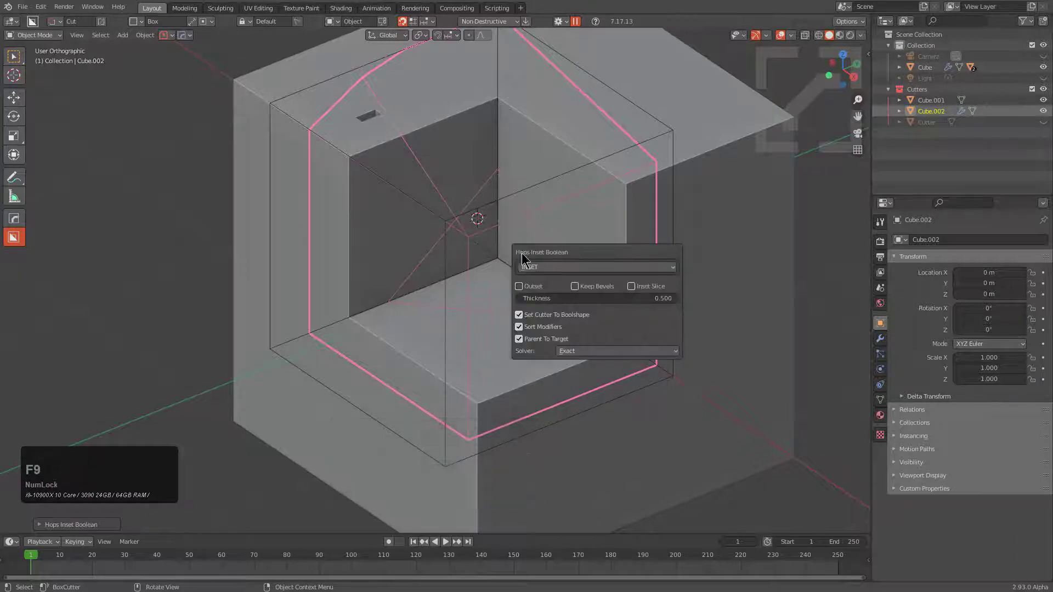
left_click_drag(636, 297, 592, 296, "shift")
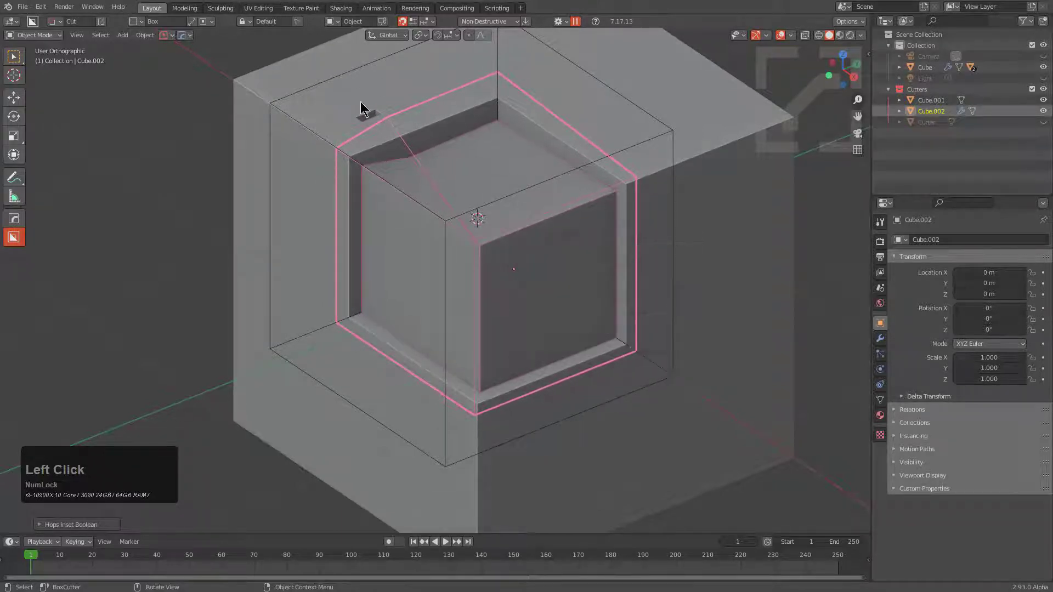
middle_click_drag(484, 240, 530, 238)
scroll(448, 190, "up", 2)
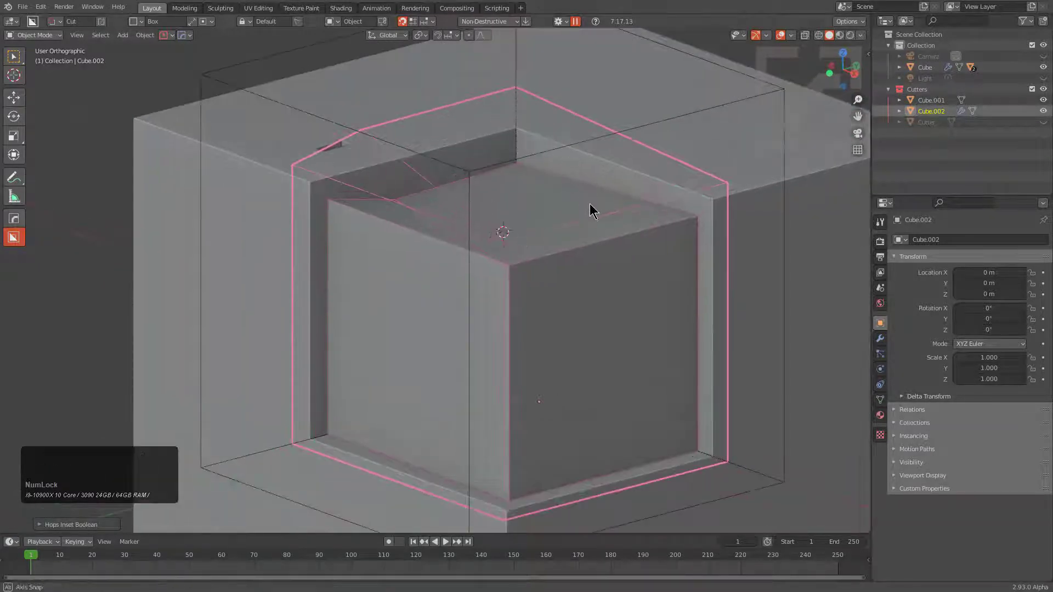
Inspect the recessed corner from a lower angle, then isolate the cutter in local view.
middle_click_drag(590, 209, 436, 185)
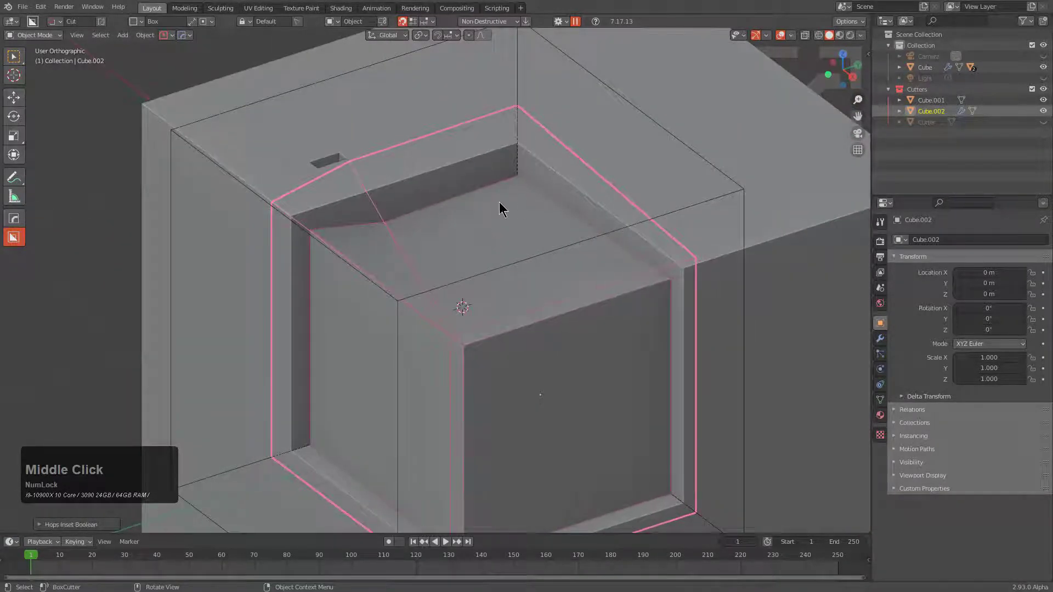
middle_click_drag(538, 223, 552, 241)
scroll(552, 230, "down", 2)
key("KP_Divide")
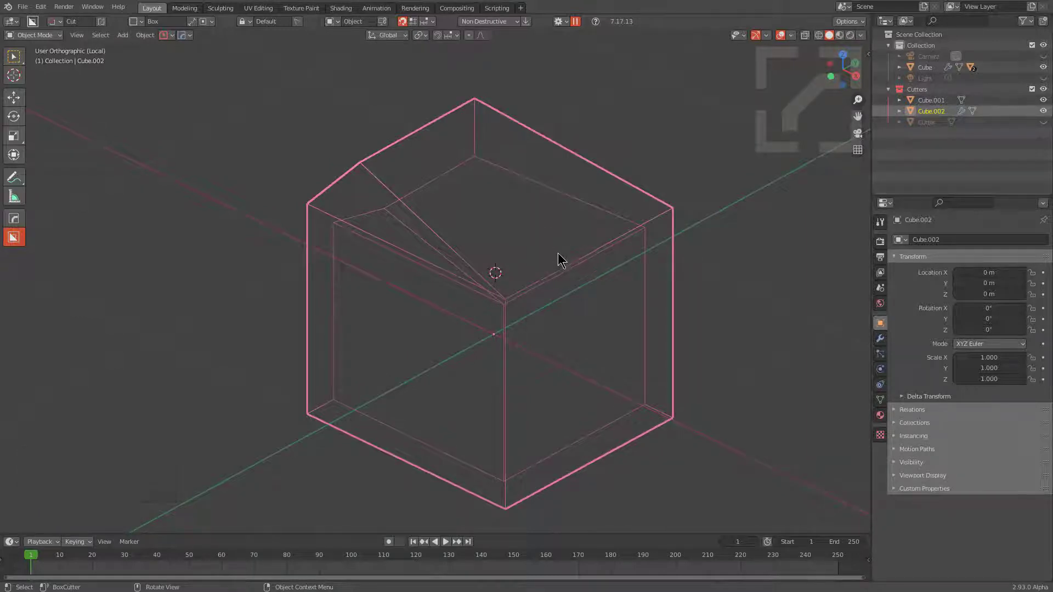
Scroll through the cutter's Boolean, Solidify and Boolean.001 modifiers with HardOps Ever Scroll.
key("q")
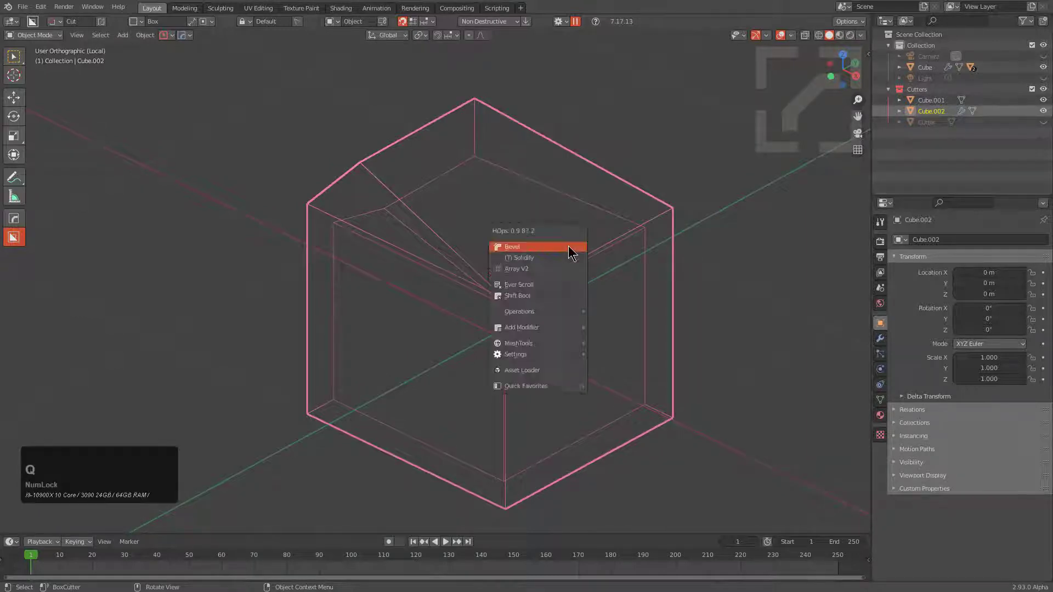
left_click(553, 285)
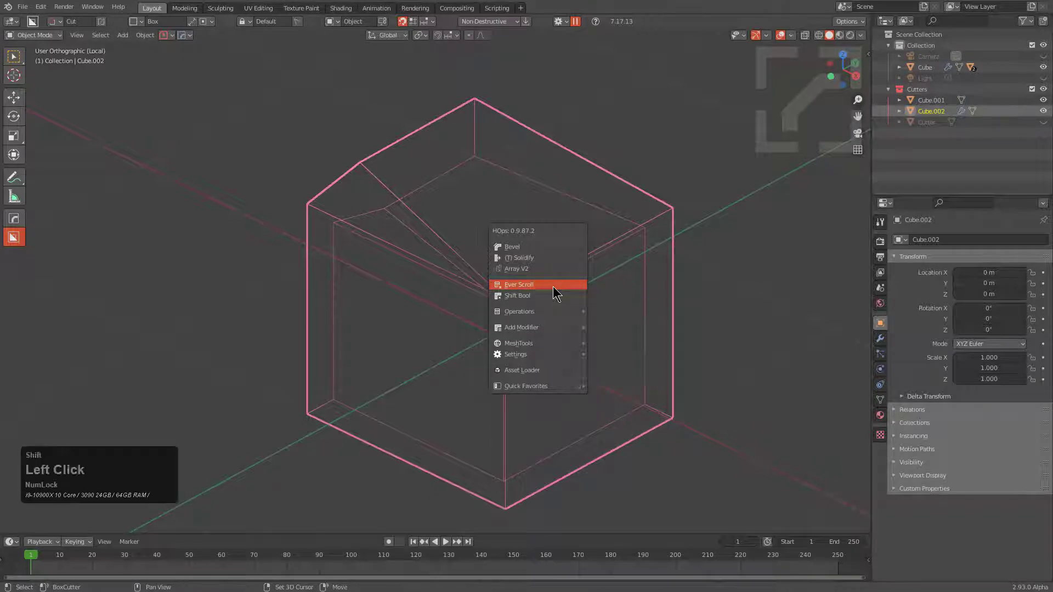
scroll(554, 290, "up", 1)
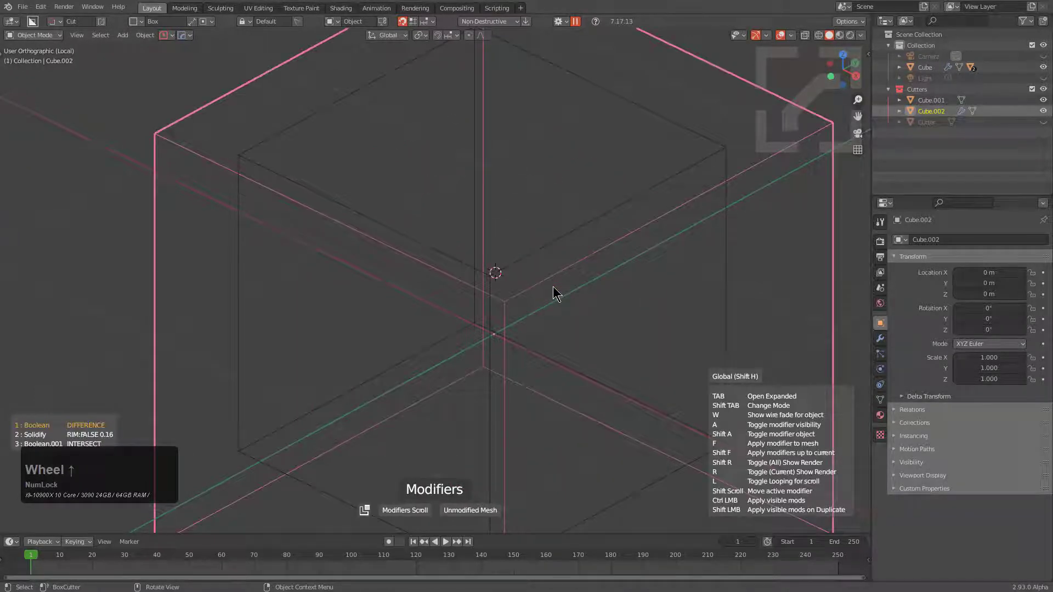
scroll(554, 294, "down", 2)
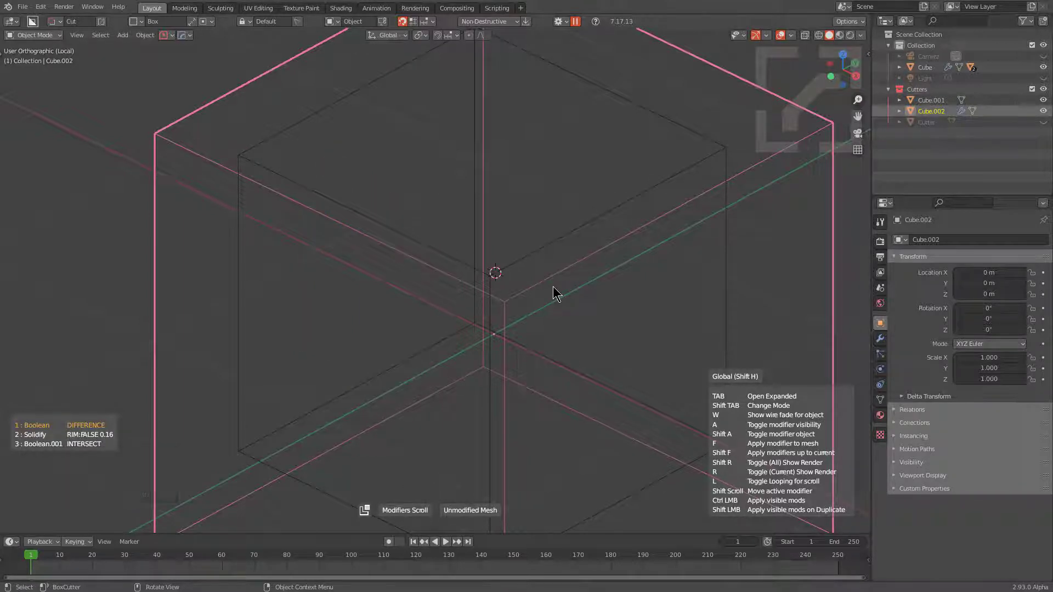
scroll(554, 293, "up", 1)
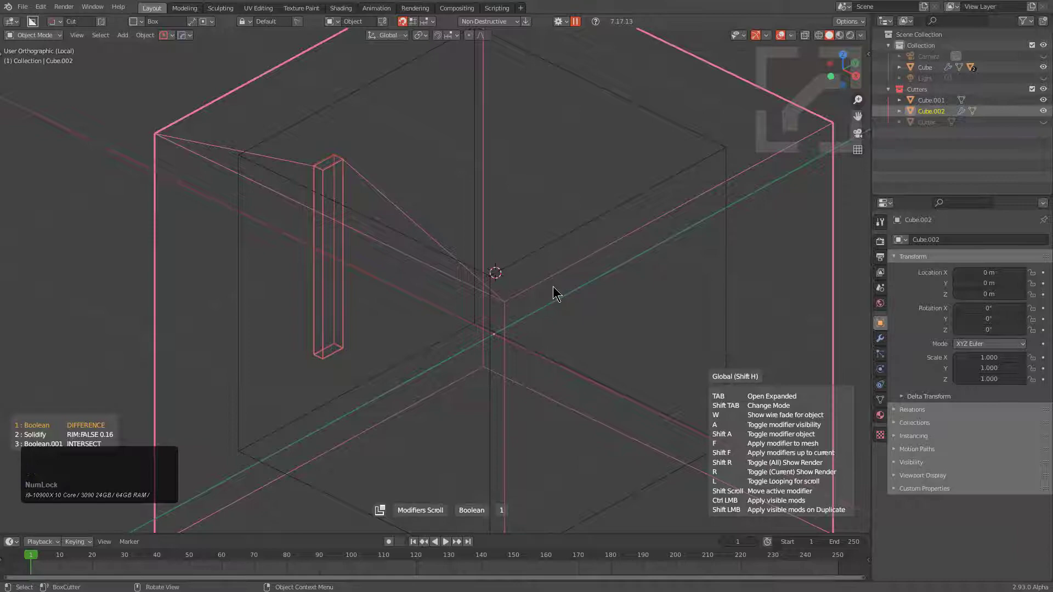
scroll(554, 294, "up", 1)
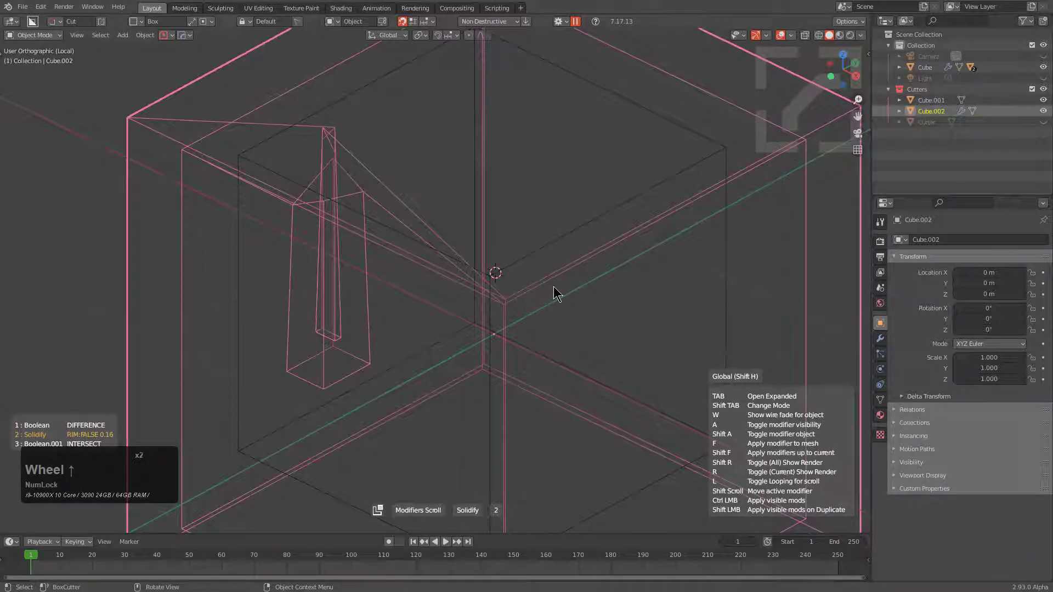
scroll(554, 294, "up", 1)
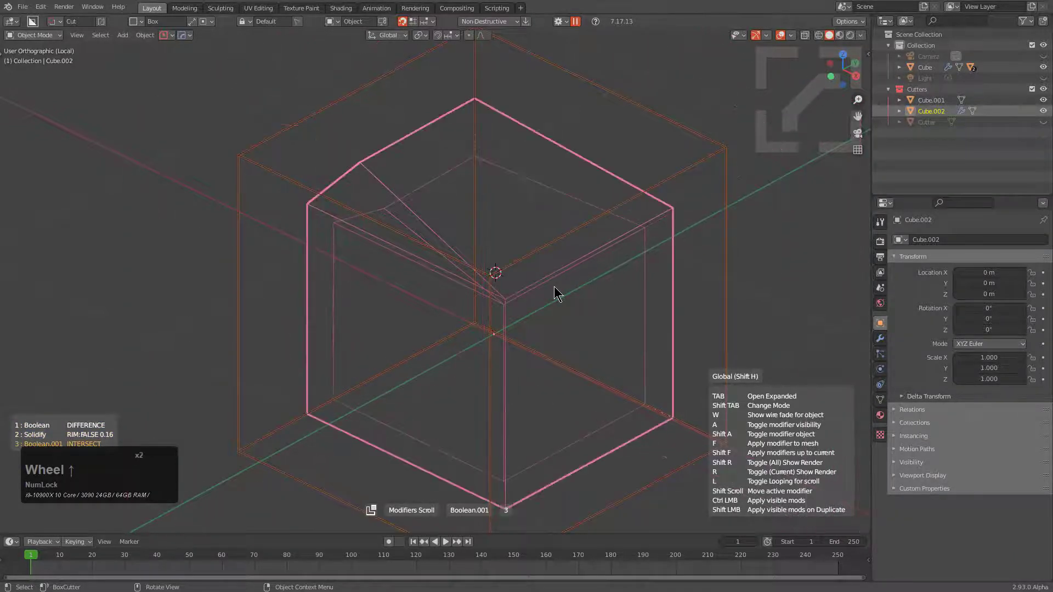
scroll(555, 292, "down", 2)
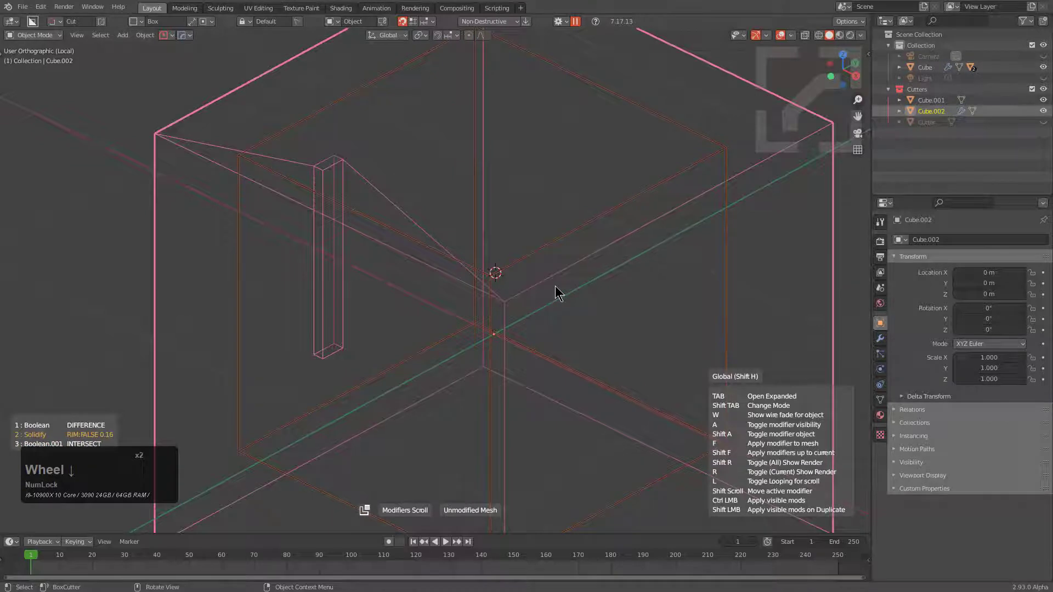
scroll(555, 292, "up", 2)
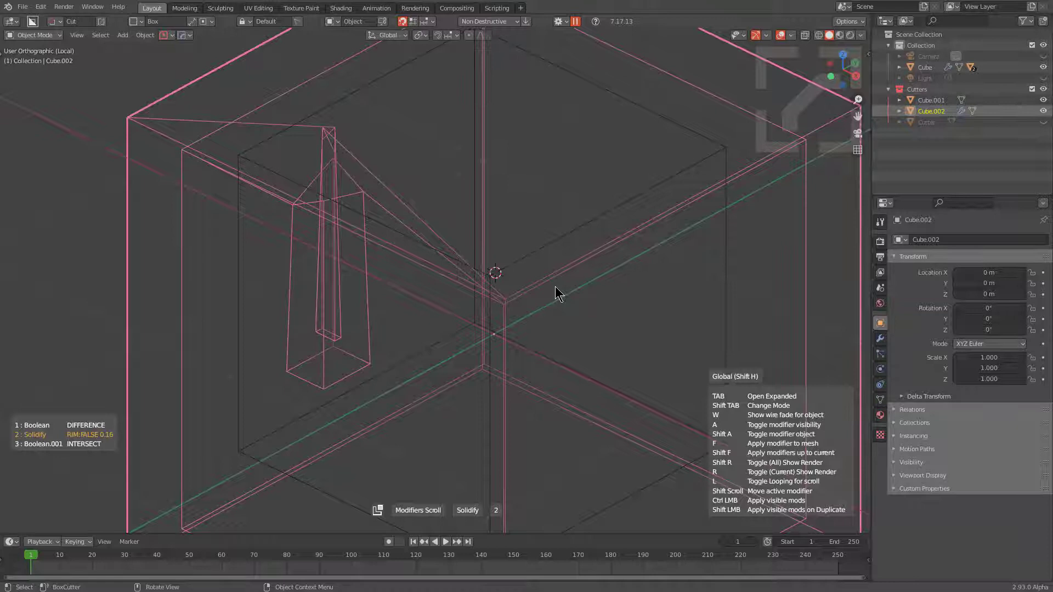
scroll(556, 293, "up", 1)
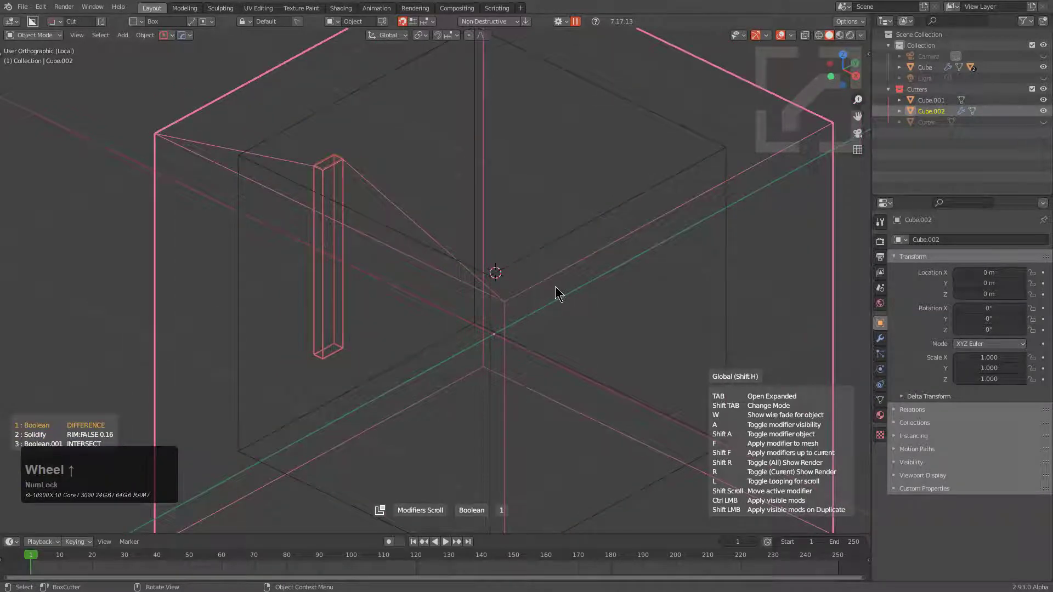
Disable the Boolean 1 slot cut on the cutter and return to the full scene.
key("a")
scroll(557, 288, "up", 2)
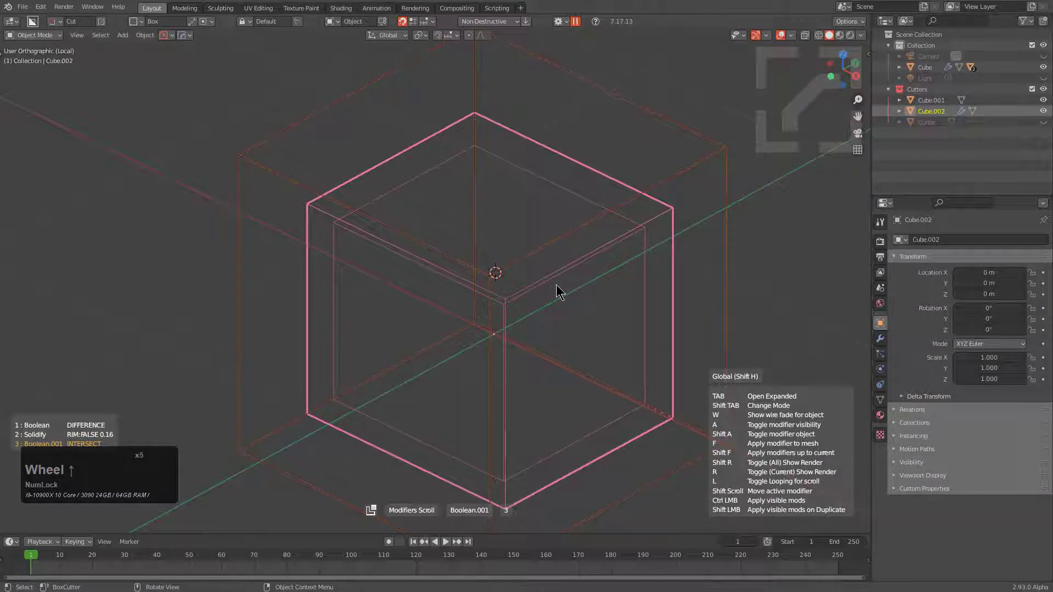
left_click(560, 287)
key("KP_Divide")
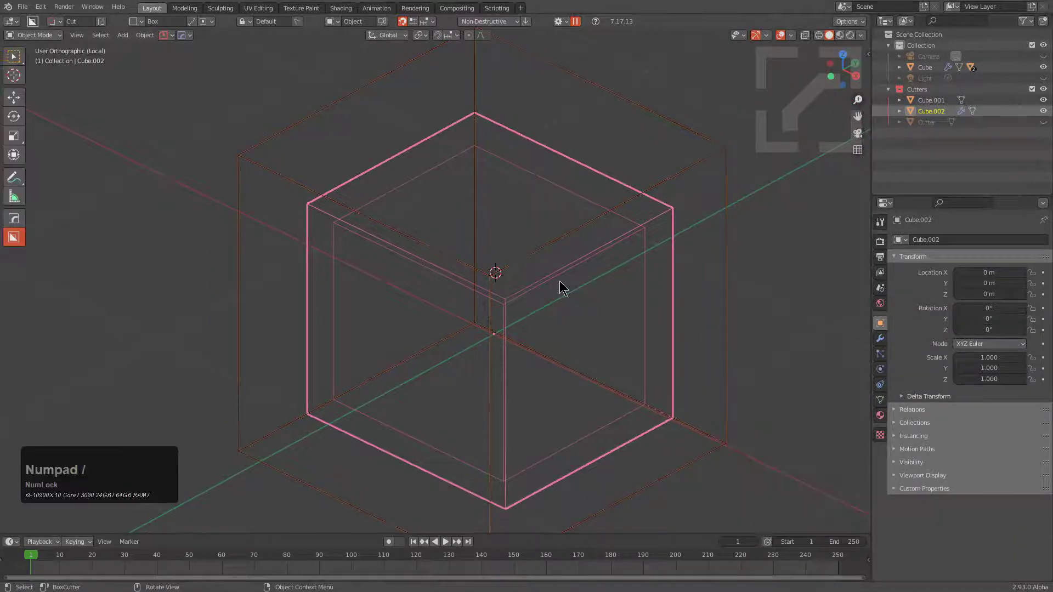
Return to the full model, hide the cutter wireframes, and select the big cube.
middle_click_drag(561, 287, 550, 285)
key("KP_Divide")
key("1")
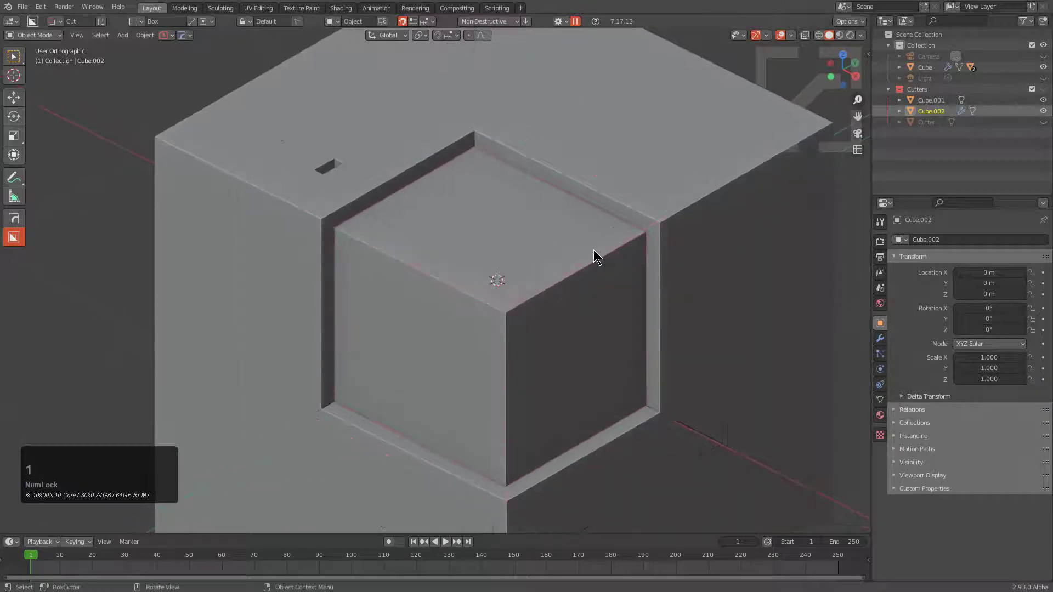
left_click(633, 230)
Give the Cube.002 cutter a 0.262 m Solidify shell with Hard Ops Adjust Thickness.
key("q")
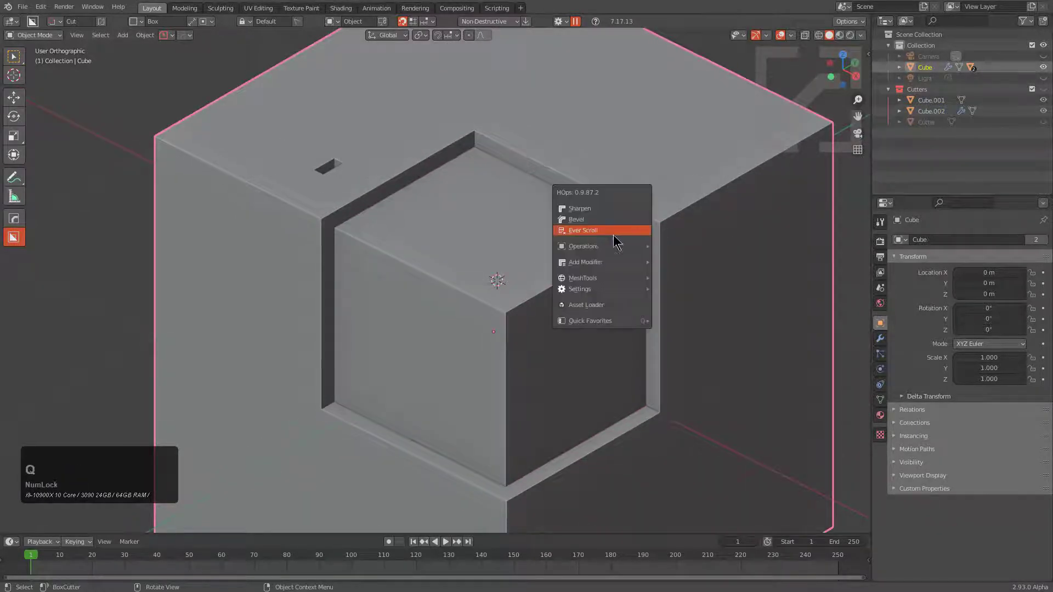
left_click(616, 232)
key("q")
left_click(610, 203)
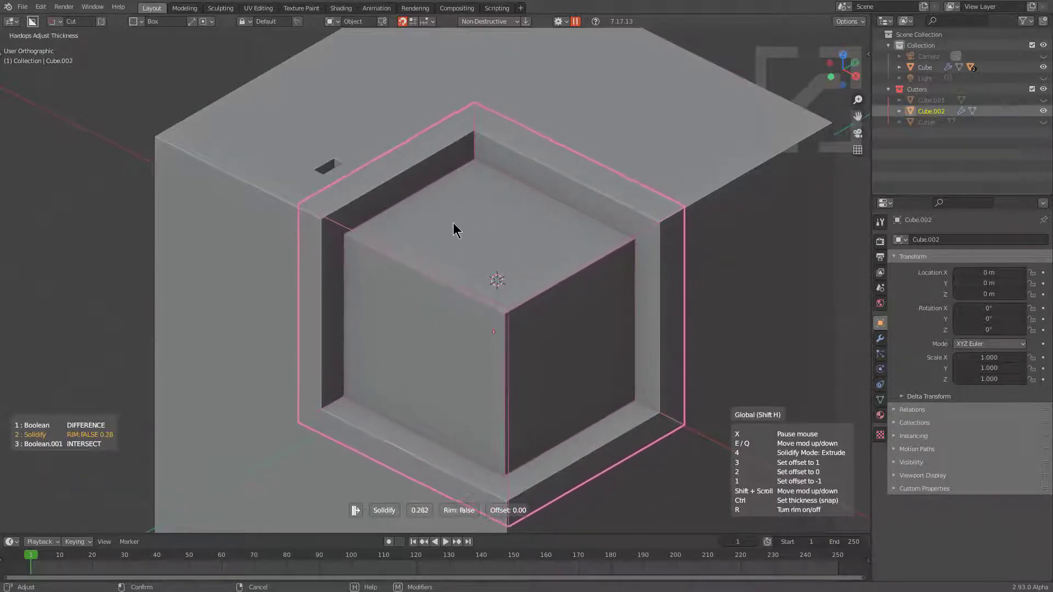
left_click(433, 222)
Toggle the Boolean modifier's viewport visibility to compare, leaving the groove cut visible.
left_click(880, 339)
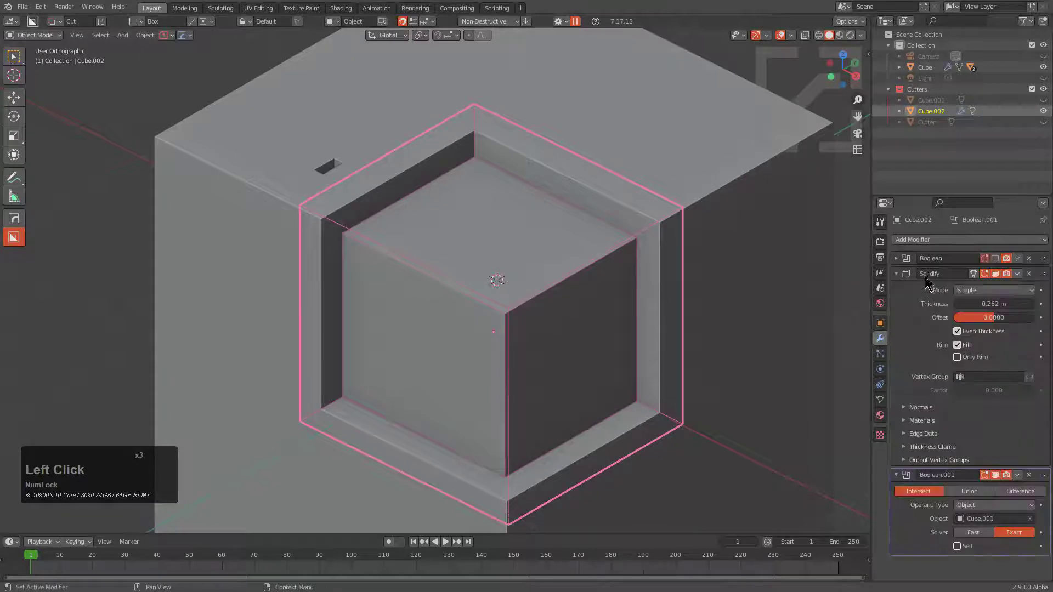
left_click(994, 258)
left_click(995, 258)
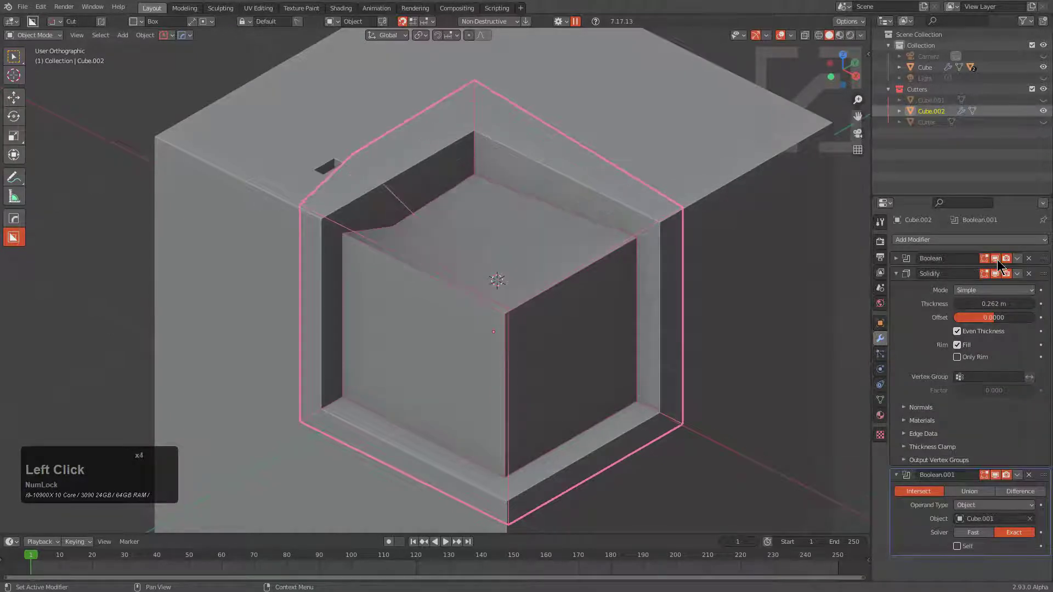
left_click(995, 259)
left_click(996, 259)
left_click(995, 259)
left_click(996, 258)
left_click(996, 259)
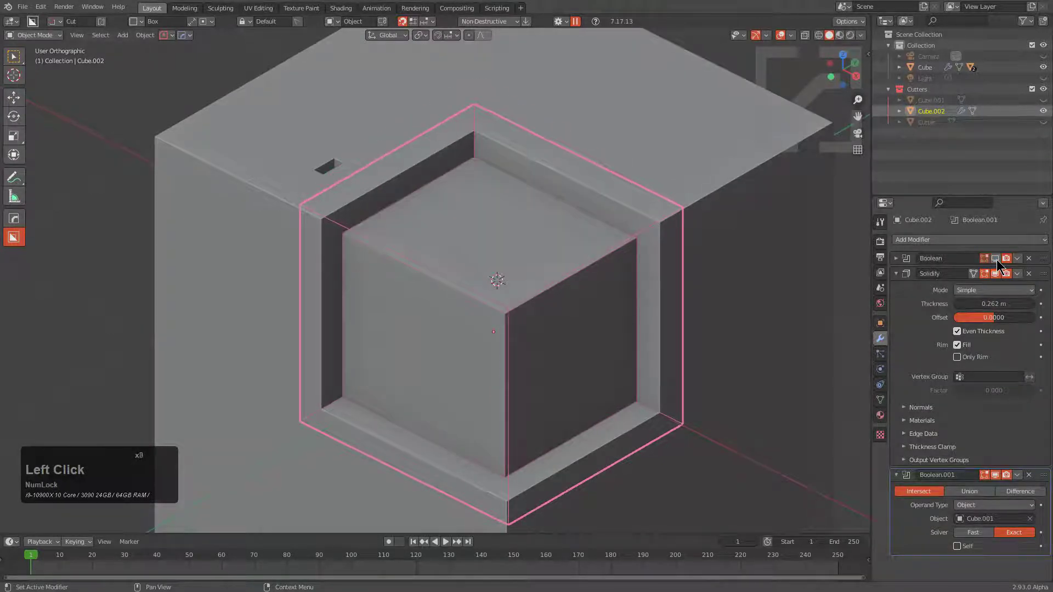
left_click(996, 259)
left_click(996, 259)
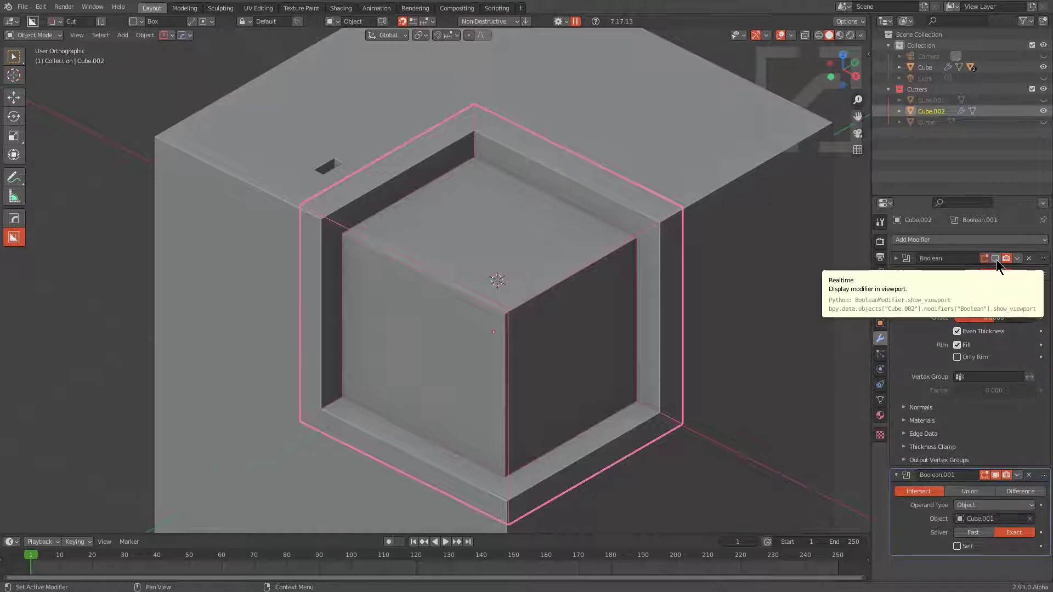
mouse_move(675, 255)
middle_mouse_down()
mouse_move(734, 271)
mouse_move(687, 270)
middle_mouse_up()
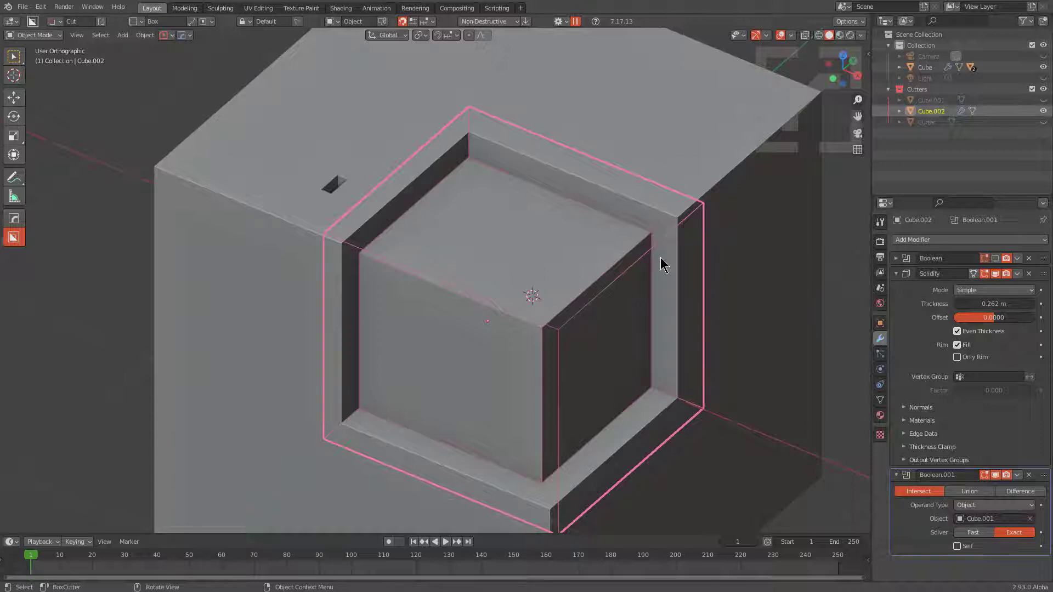
middle_click_drag(406, 174, 479, 150)
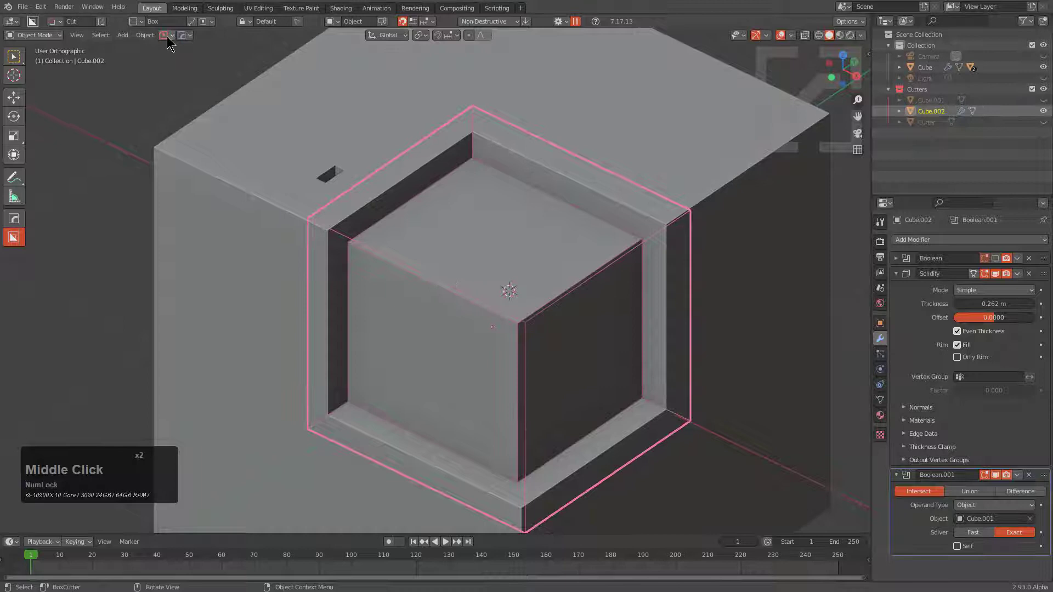
Apply a Union Boolean, then an Inset Boolean, from the Hard Ops panel.
left_click(185, 35)
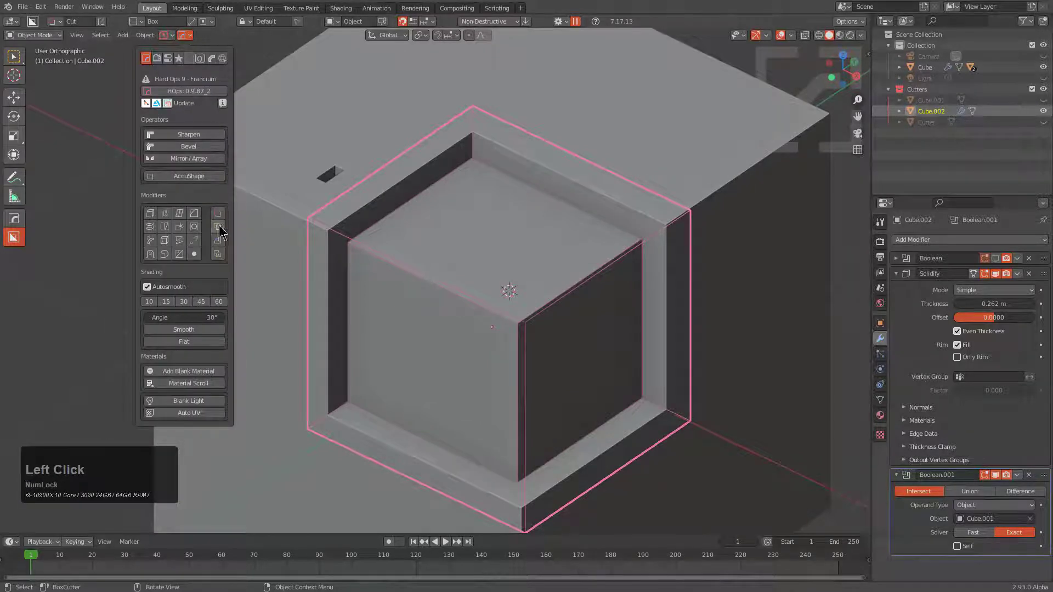
left_click(218, 228)
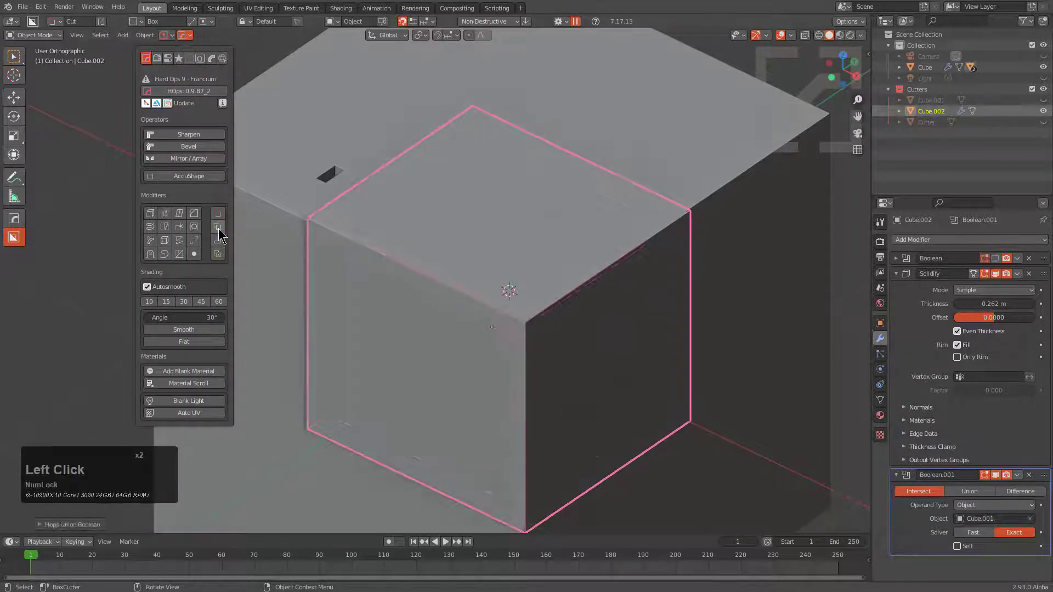
left_click(219, 238)
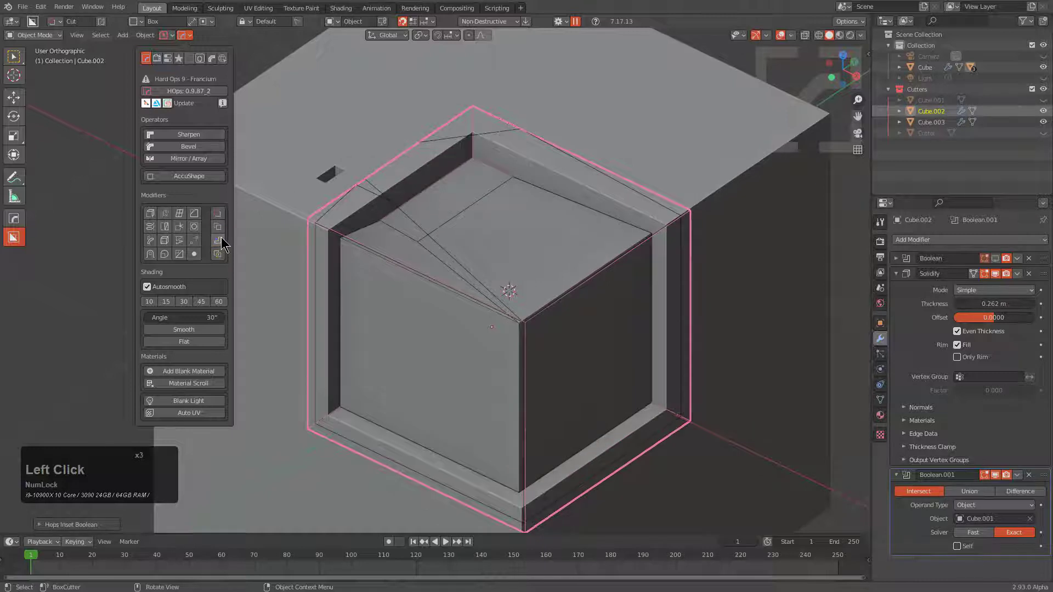
middle_click_drag(576, 285, 534, 239)
Enable Inset Slice so the inset produces a separate piece, Cube.004.
key("F9")
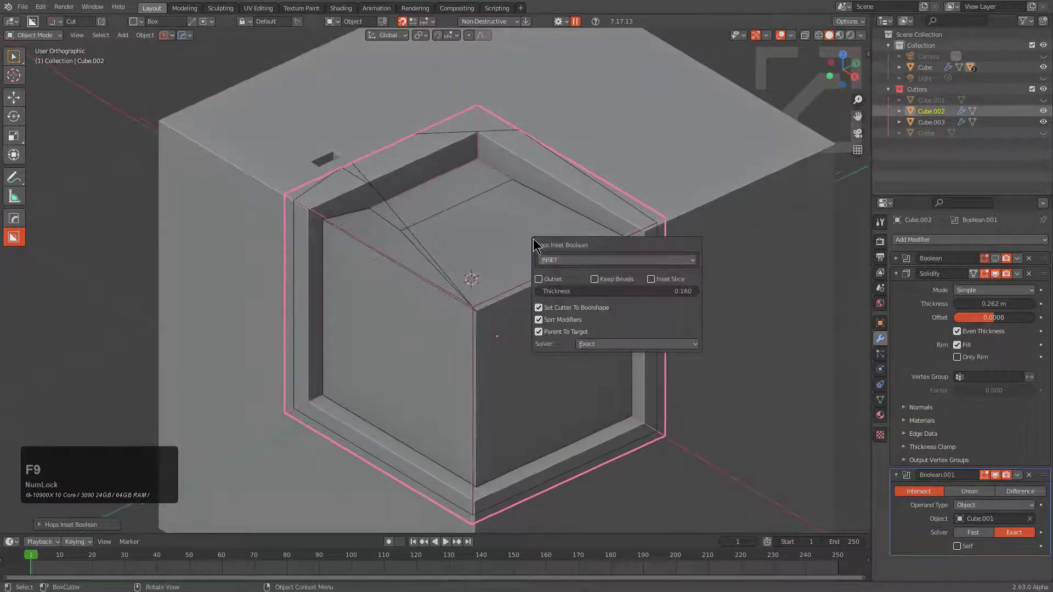
left_click(657, 280)
middle_click_drag(466, 169, 609, 135)
In X-ray, scroll Cube.004's booleans, select cutter Cube.003, and hide its Boolean in the viewport.
key("alt+z")
left_click(702, 131)
middle_click_drag(702, 131, 654, 127)
key("q")
left_click(633, 150)
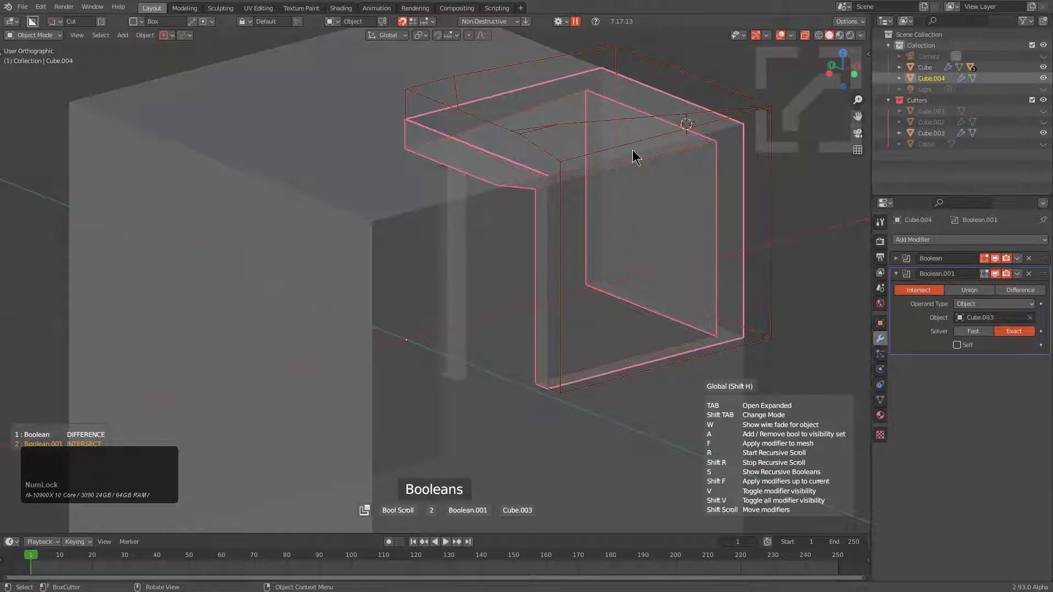
left_click(634, 157)
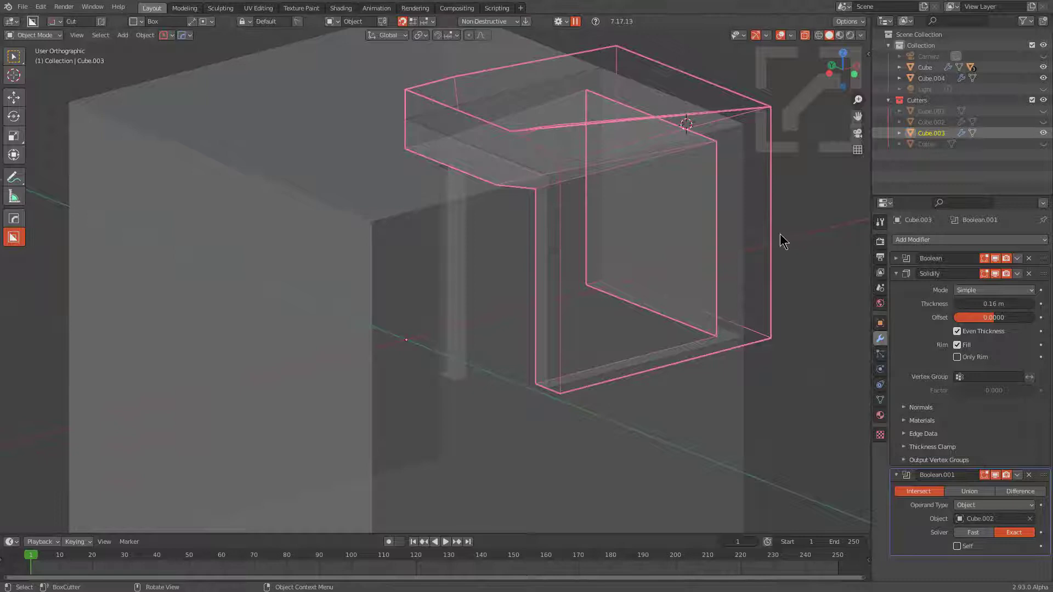
left_click(996, 260)
middle_click_drag(707, 208, 545, 265)
Cut trapezoid Ngon notches into Cube.004's top and left edges.
key("z")
left_click(550, 242)
key("d")
left_click(548, 338)
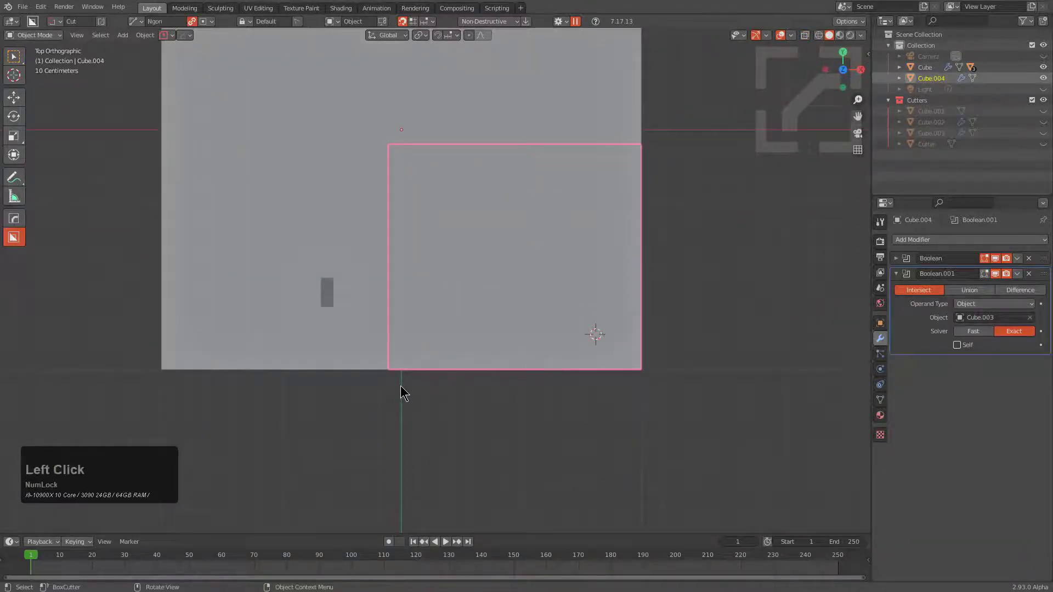
mouse_move(417, 369)
left_mouse_down()
mouse_move(571, 362)
mouse_move(599, 397)
mouse_move(595, 376)
left_mouse_up()
left_click(445, 136)
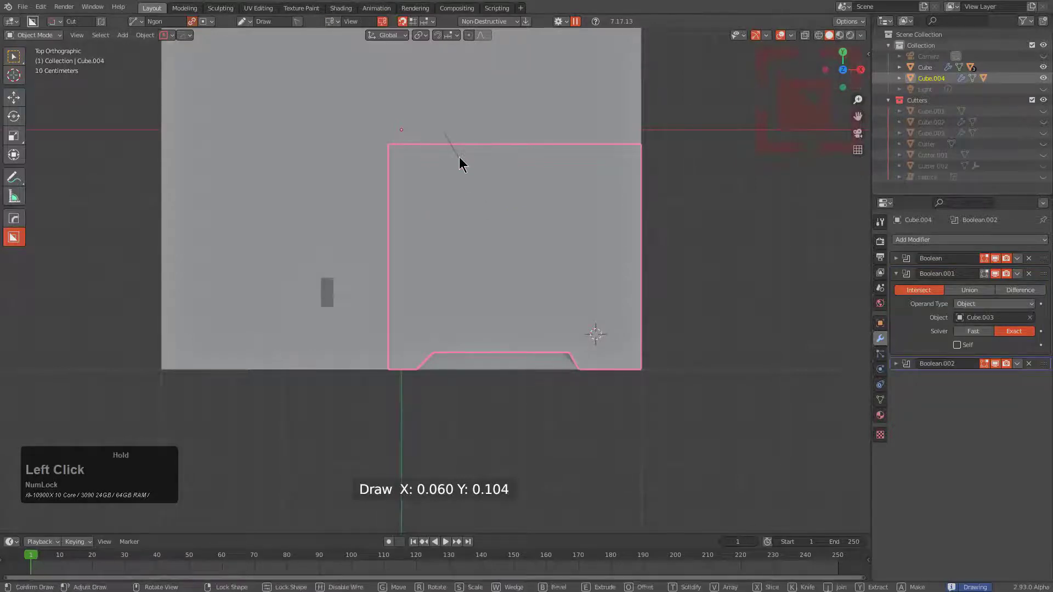
left_click(603, 157)
key("space")
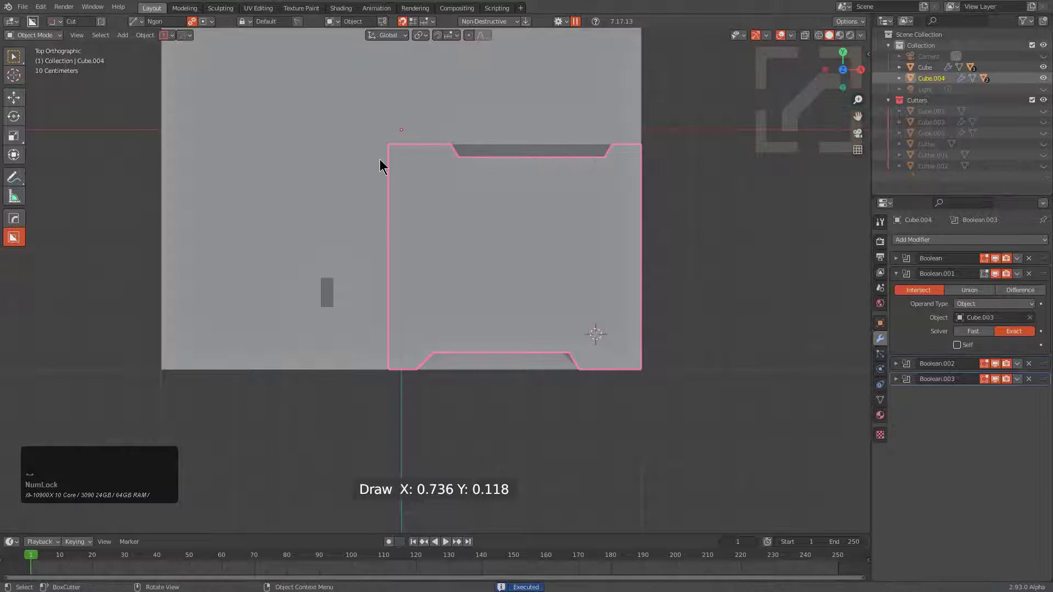
left_click_drag(380, 159, 400, 179)
left_click(405, 331)
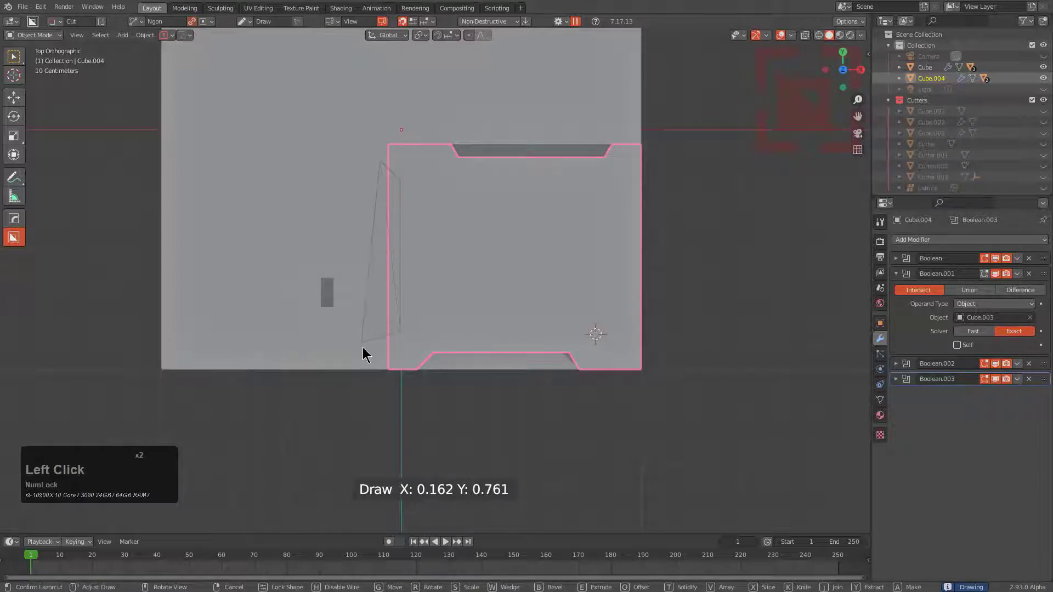
middle_click_drag(363, 347, 522, 265)
Cut an extruded box recess at 0.817 depth into the slice's front face.
key("d")
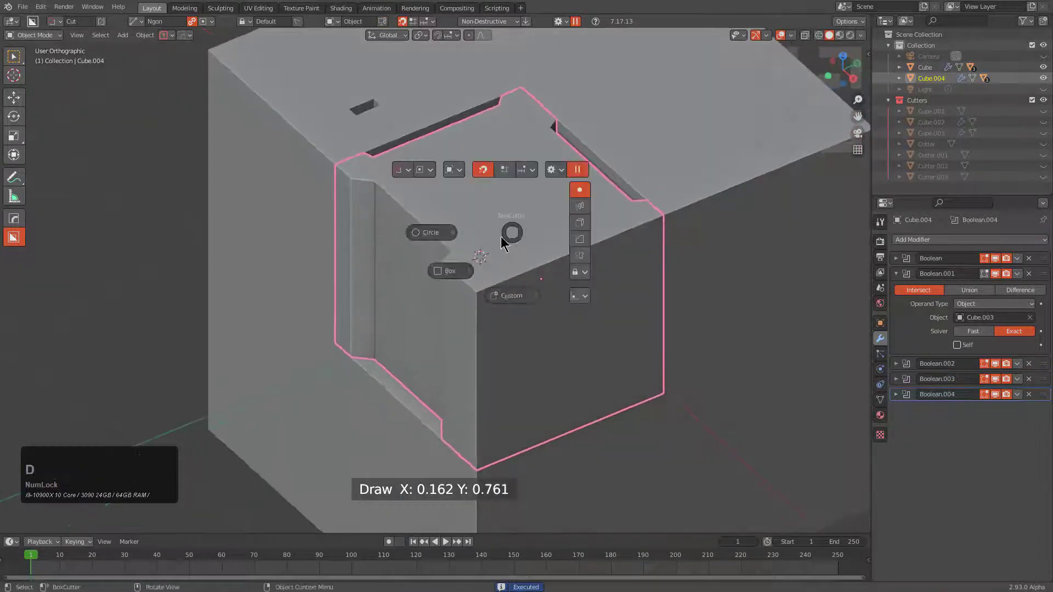
left_click(471, 254)
left_click(471, 351)
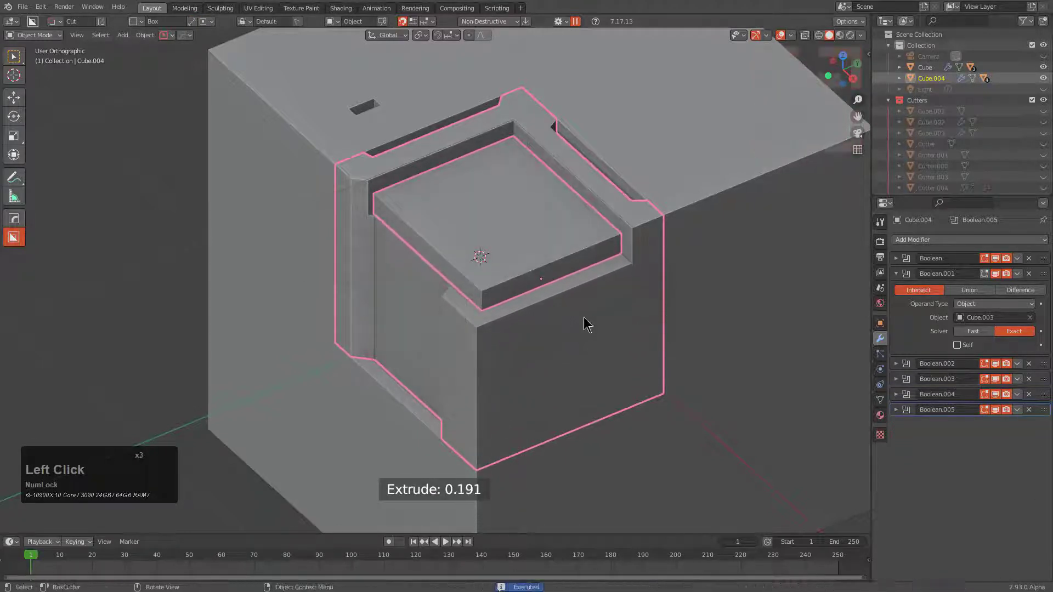
left_click_drag(475, 437, 476, 439)
left_click_drag(433, 473, 431, 470)
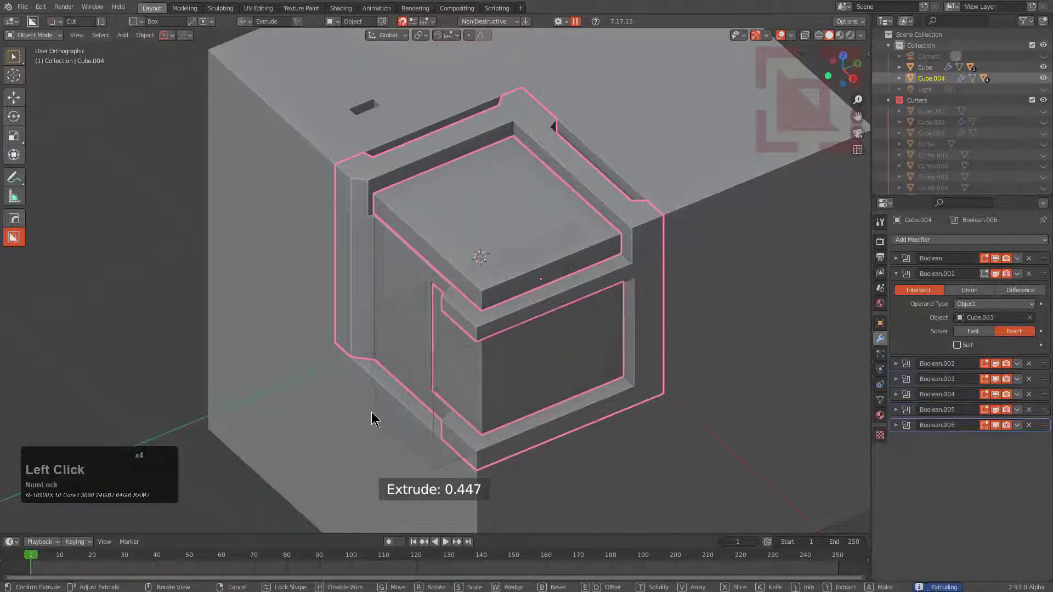
left_click(519, 308)
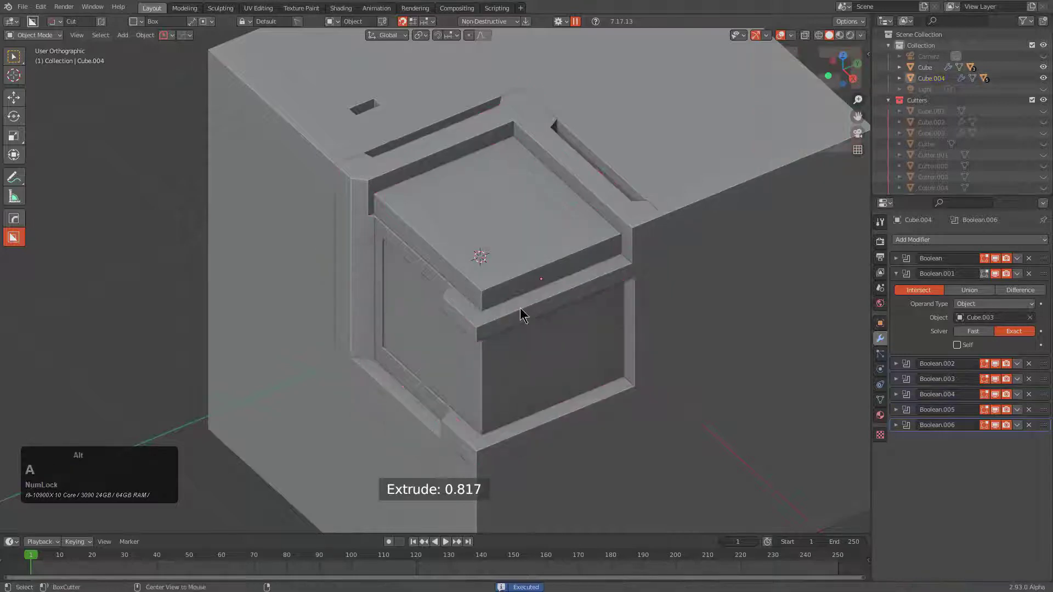
middle_click_drag(520, 308, 464, 121)
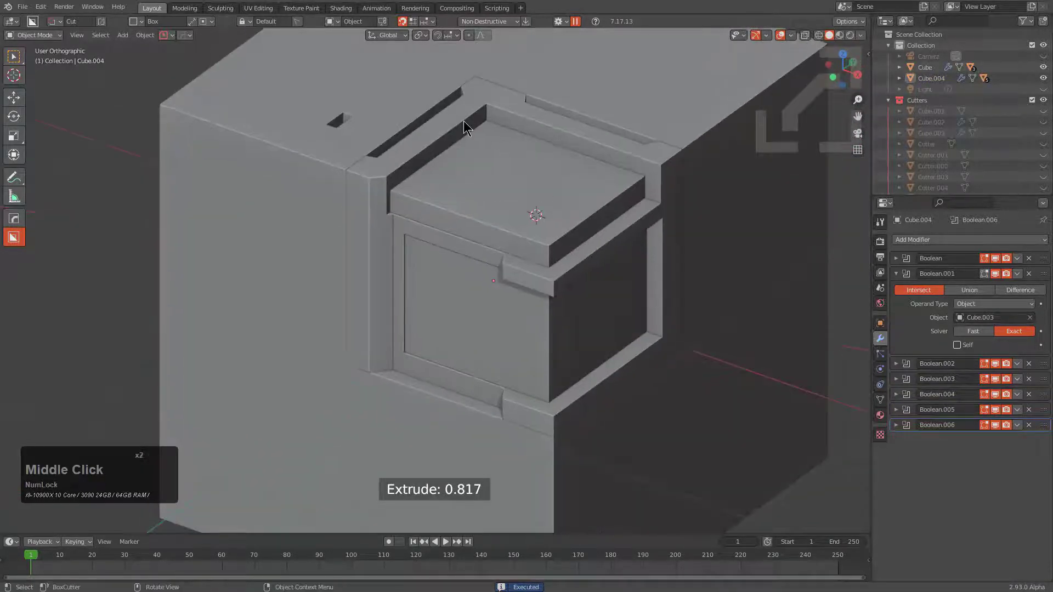
scroll(524, 175, "down", 2)
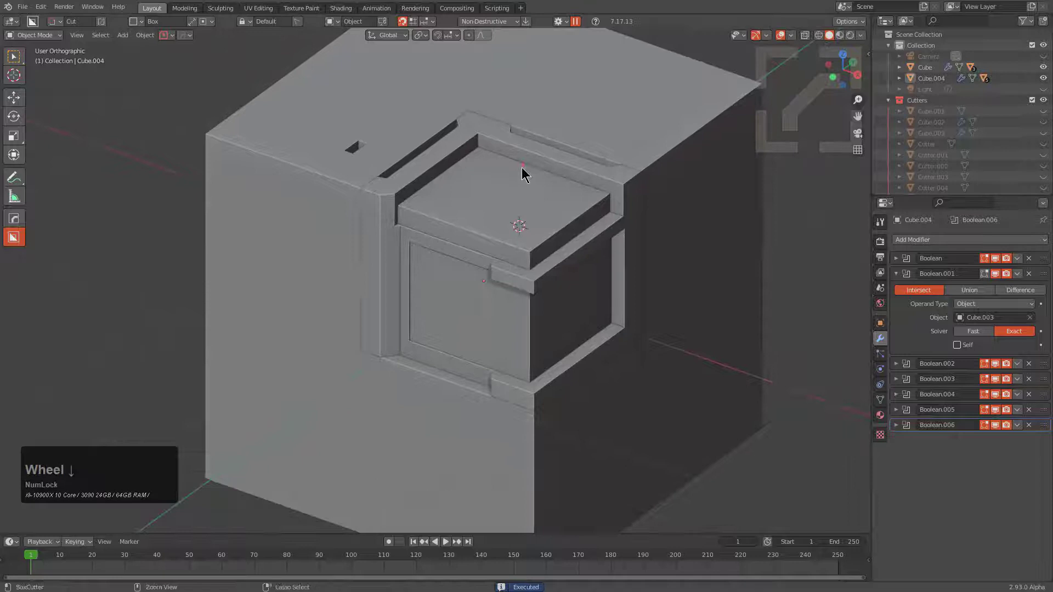
In a new file, turn the default cube into a sphere, subdivide it (Ctrl+4), and view from top.
key("ctrl+n")
key("Return")
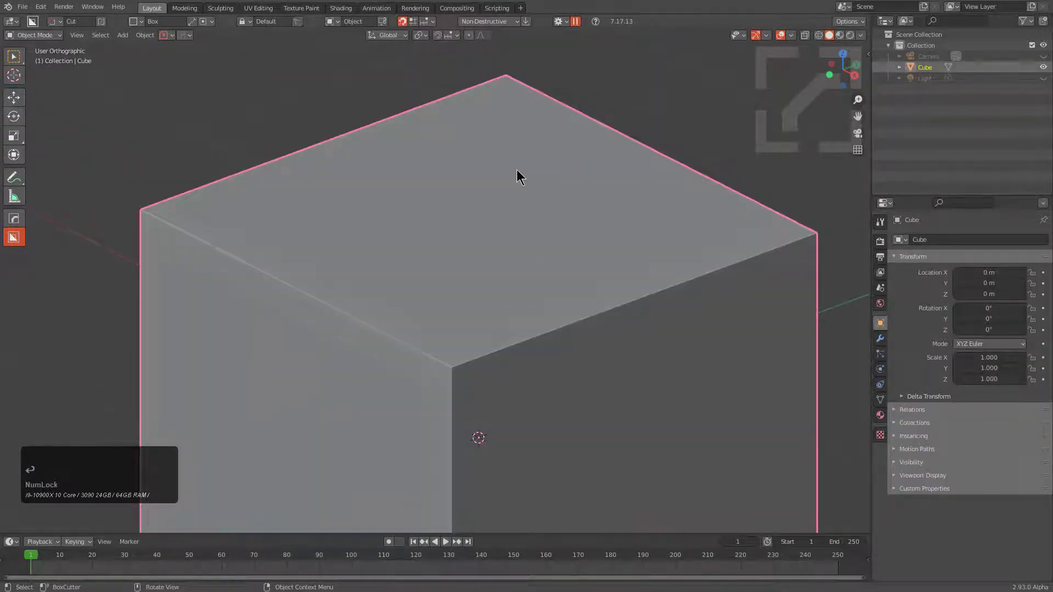
key("q")
mouse_move(494, 254)
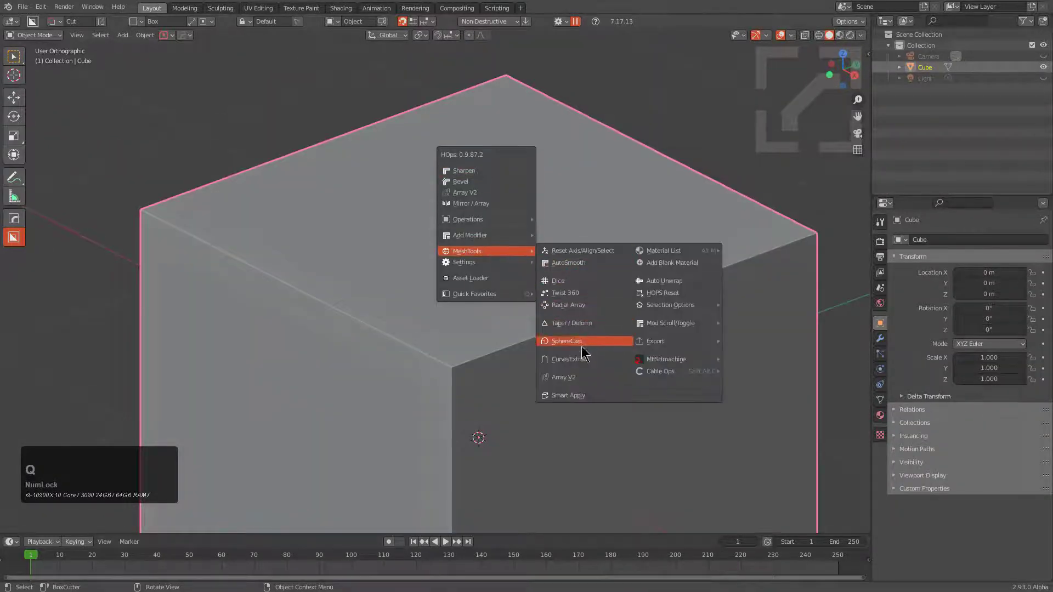
left_click(582, 344)
mouse_move(557, 317)
middle_mouse_down("ctrl")
mouse_move(560, 336)
mouse_move(566, 331)
mouse_move(554, 332)
middle_mouse_up("ctrl")
key("ctrl+4")
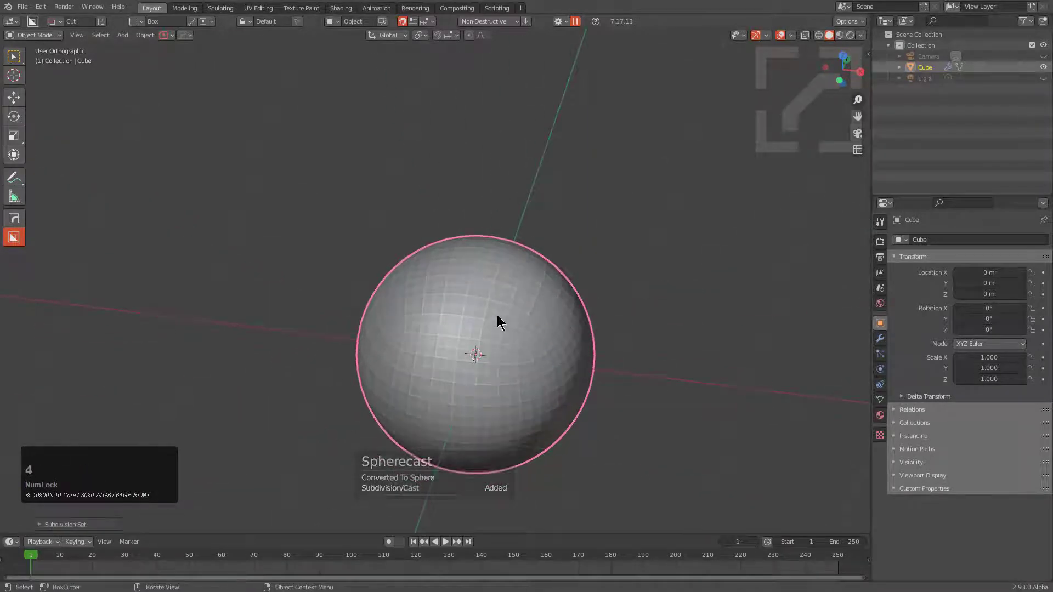
key("KP_7")
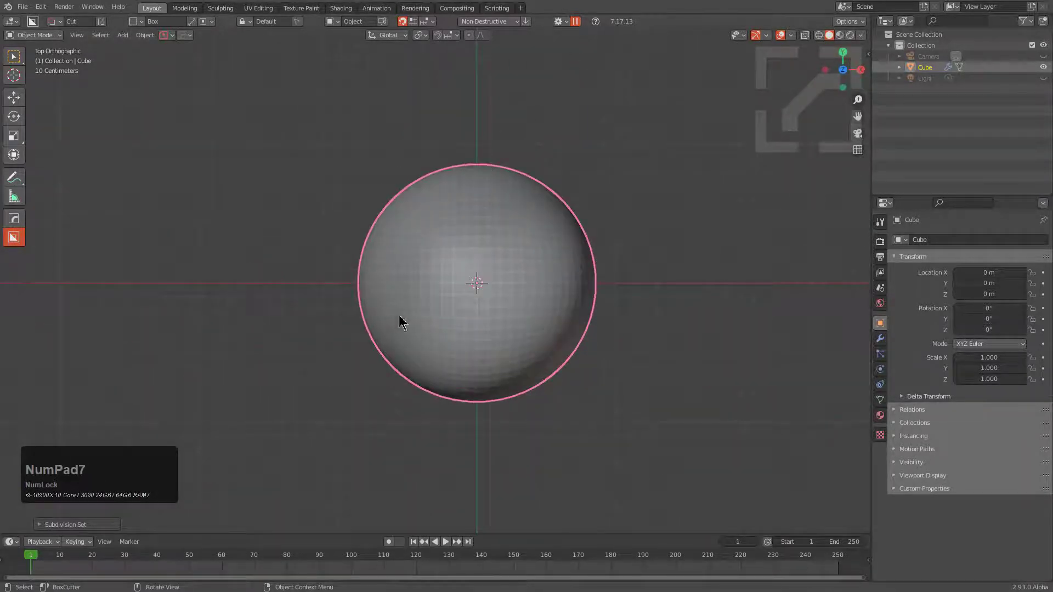
Sharpen the sphere and enable Auto Smooth in the HOps Helper's General Options.
key("q")
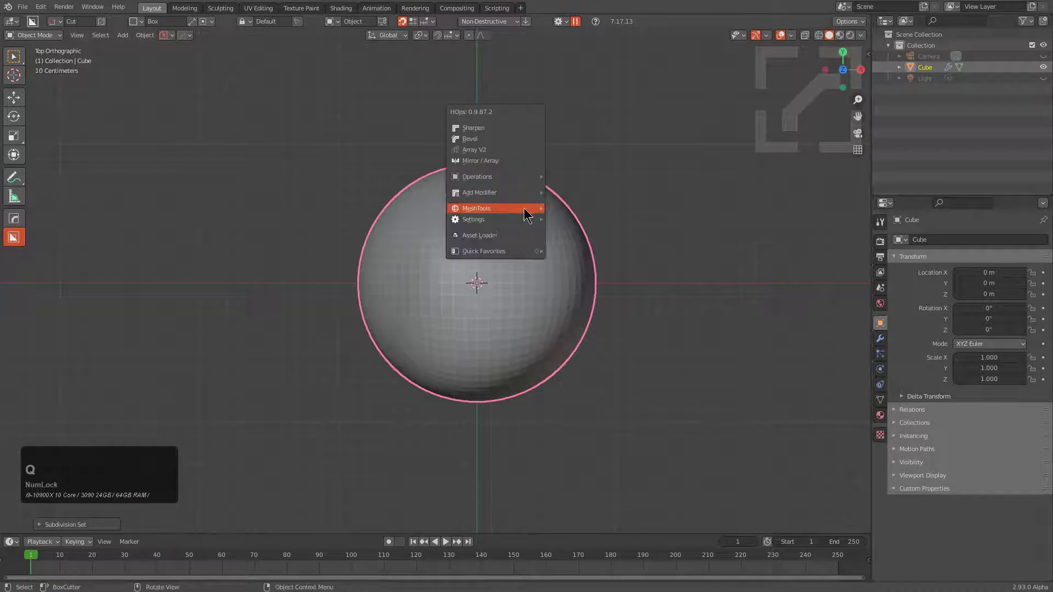
left_click(514, 128)
key("ctrl+grave")
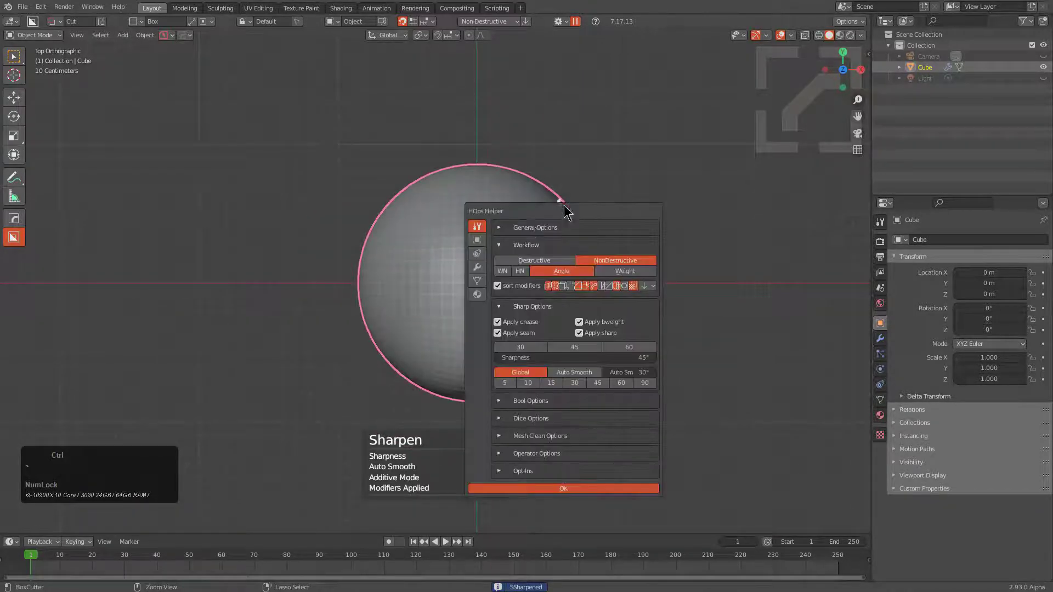
left_click(519, 228)
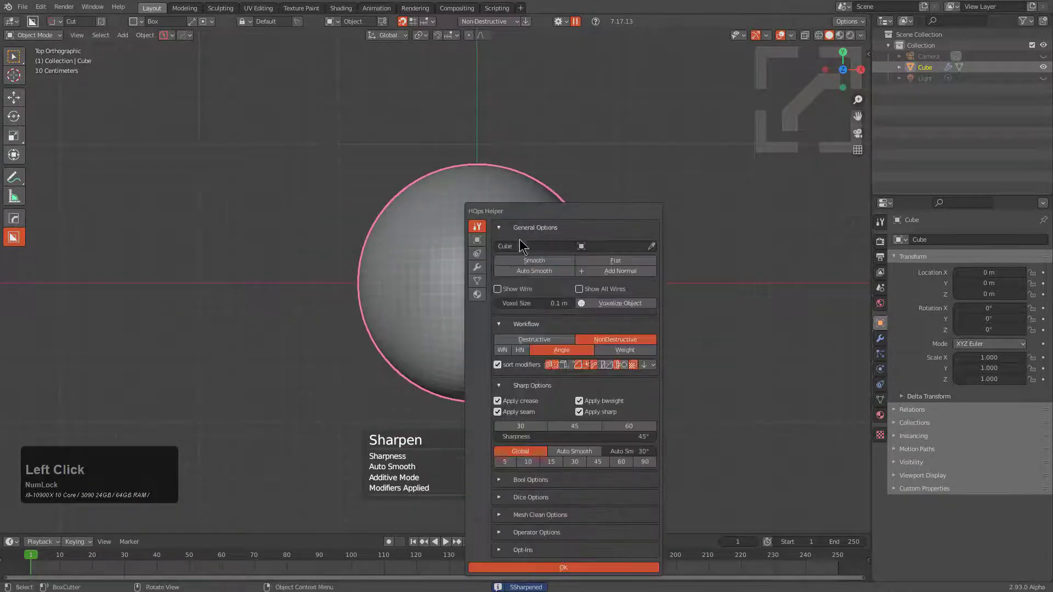
left_click(535, 271)
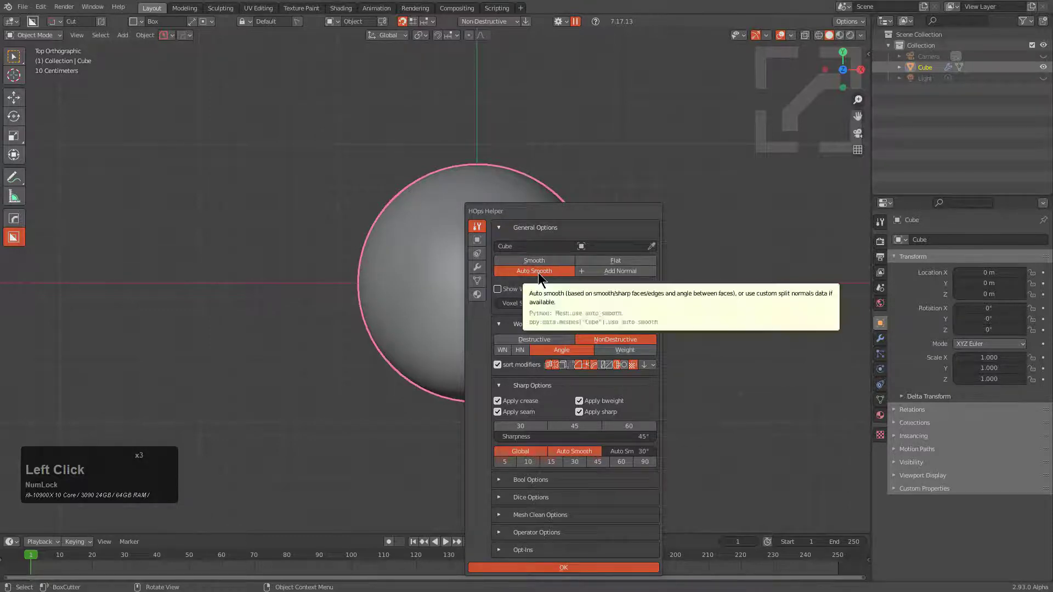
key("Escape")
key("shift+a")
Add a cube, scale it to about 1.25, and move it down along Y below the sphere.
mouse_move(536, 263)
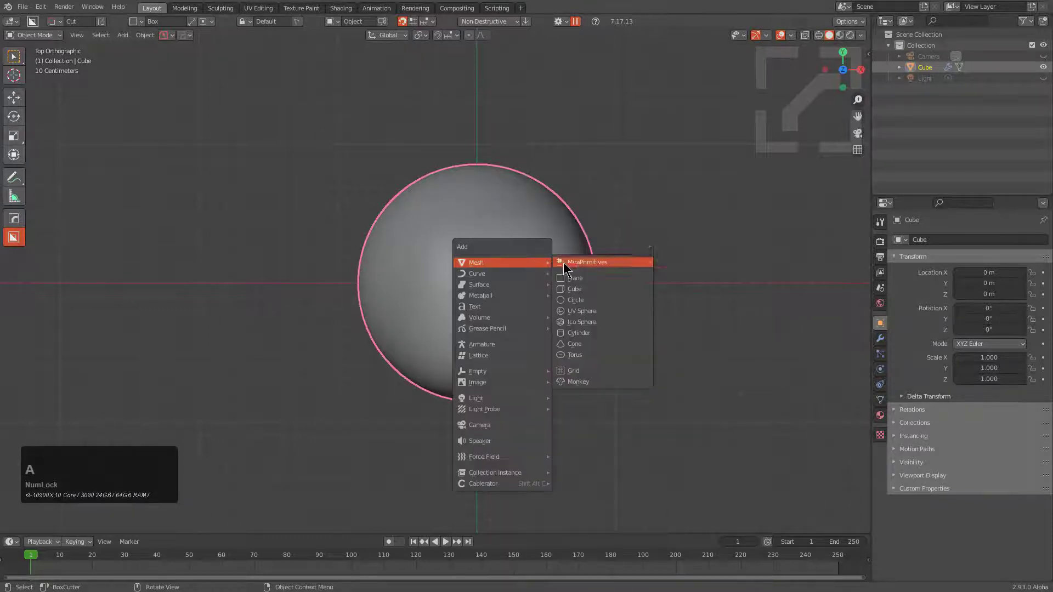
left_click(597, 289)
key("g")
key("y")
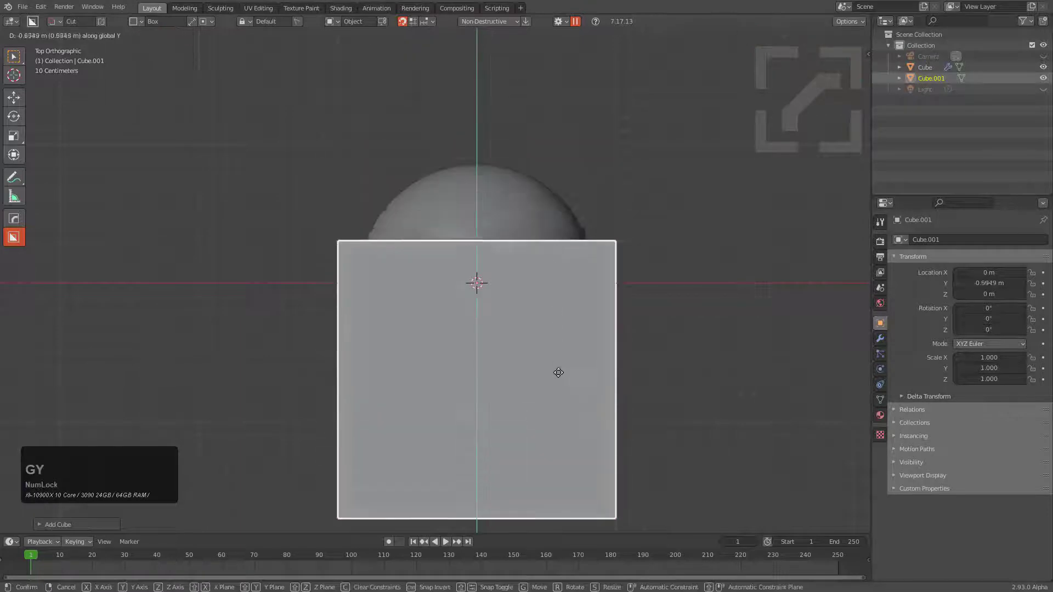
left_click(568, 447)
key("s")
left_click(611, 432)
key("g")
key("y")
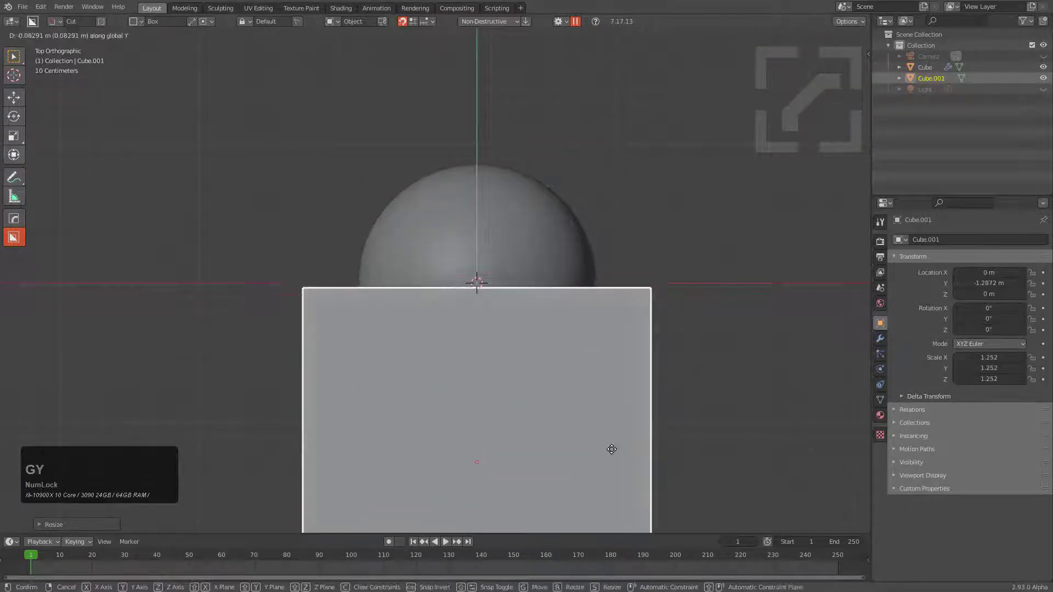
left_click(591, 390)
Inset-cut the sphere with the cube via Booleans > Inset/Outset.
left_click(532, 273, "shift")
middle_click_drag(531, 274, 439, 285)
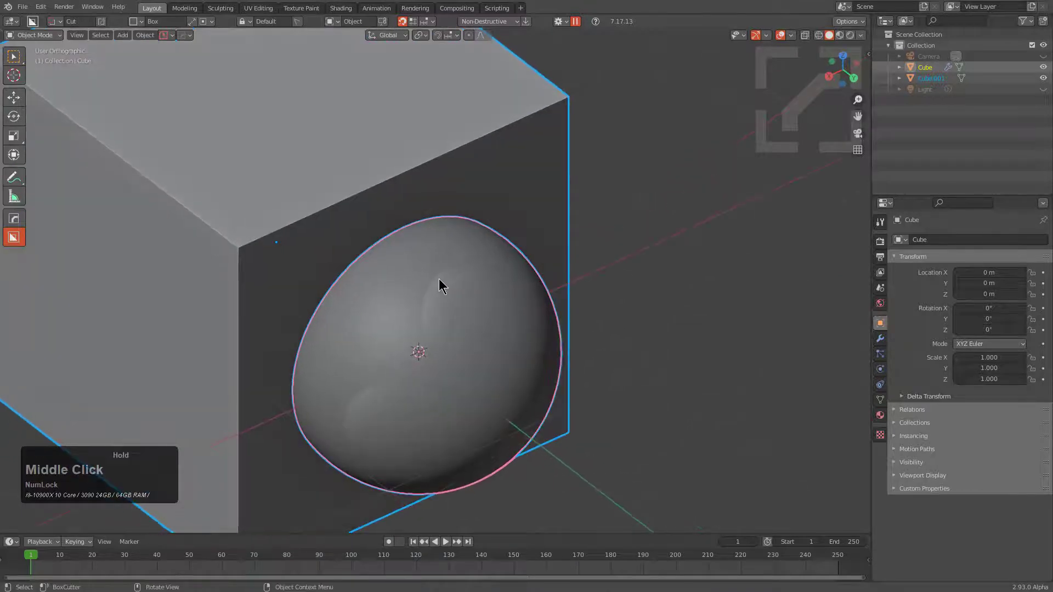
key("q")
key("q")
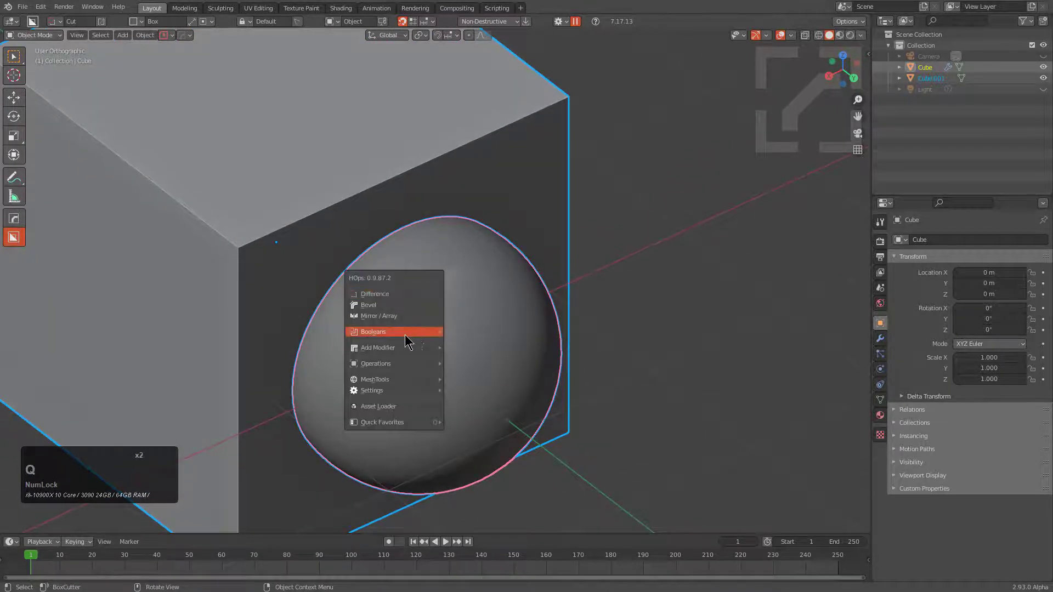
mouse_move(406, 332)
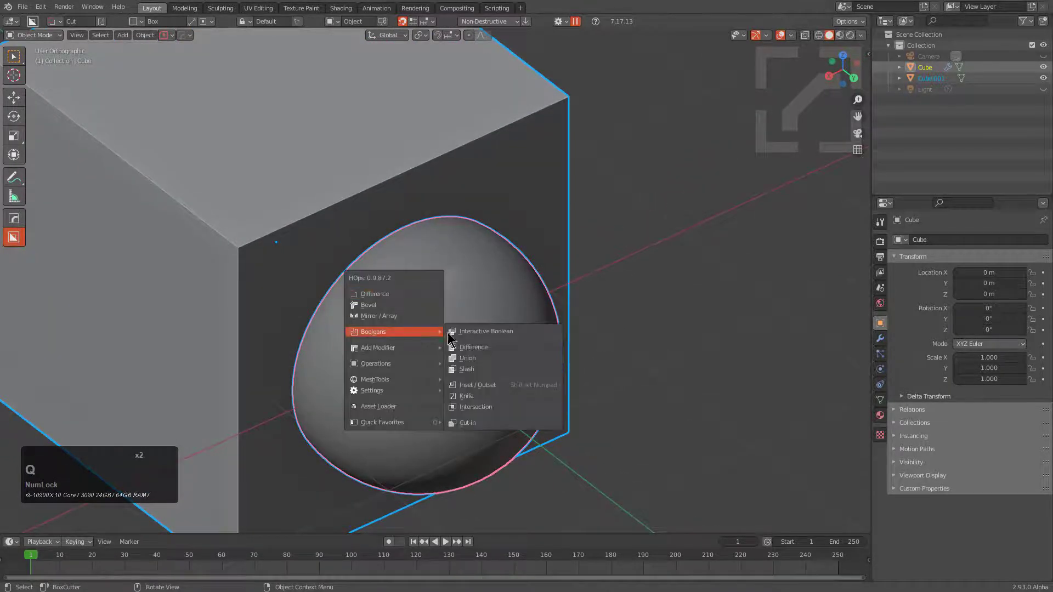
left_click(485, 386)
middle_click_drag(448, 364, 562, 215)
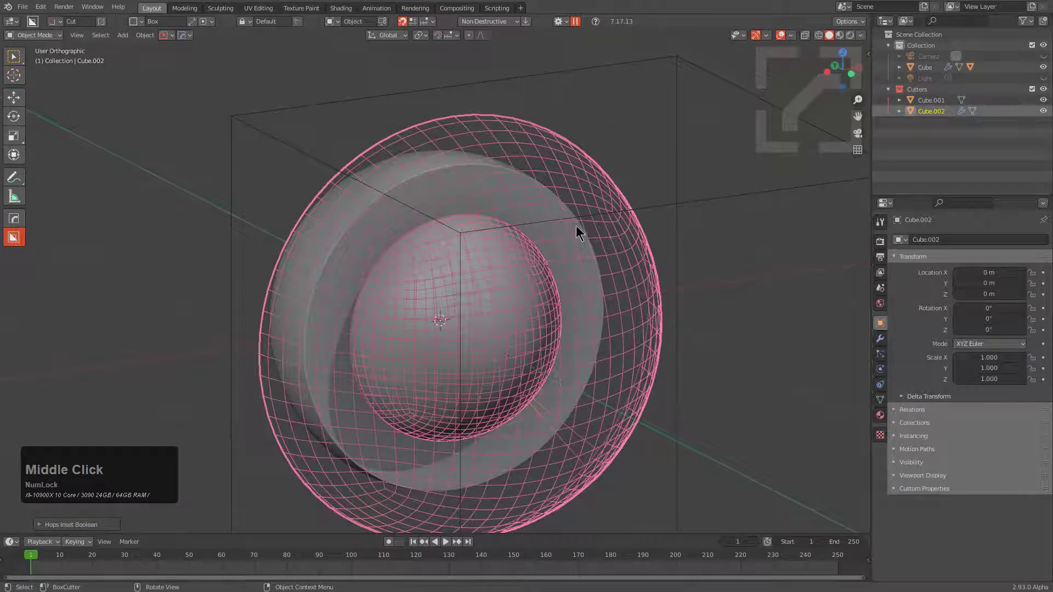
Thin the inset to 0.180 and enable Inset Slice.
key("F9")
left_click_drag(658, 277, 685, 264)
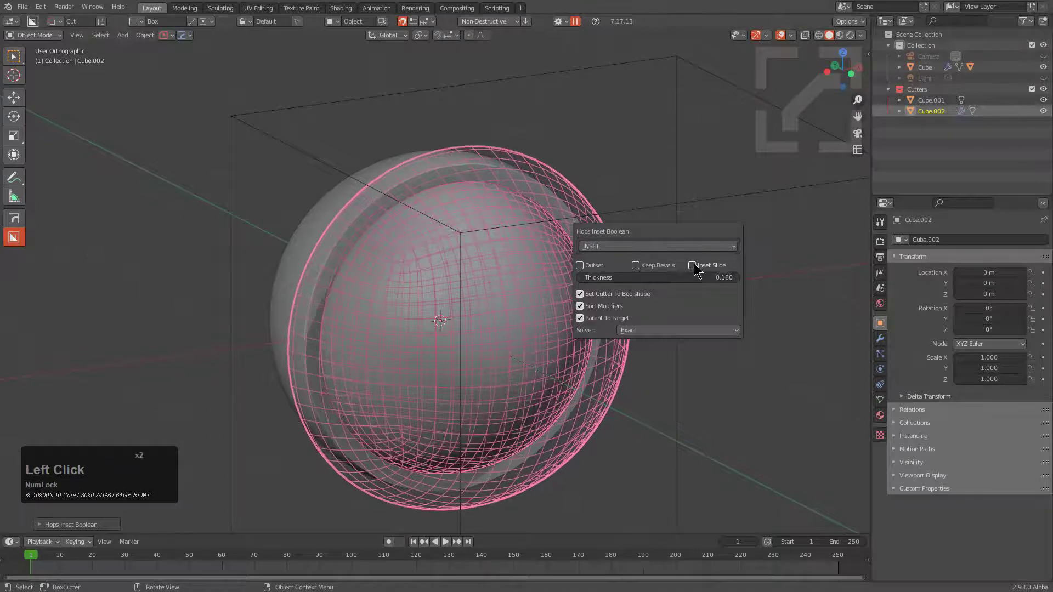
left_click(693, 266)
Hide cutter Cube.002 and select the new slice piece Cube.003.
middle_click_drag(470, 160, 511, 244)
key("h")
left_click(485, 185)
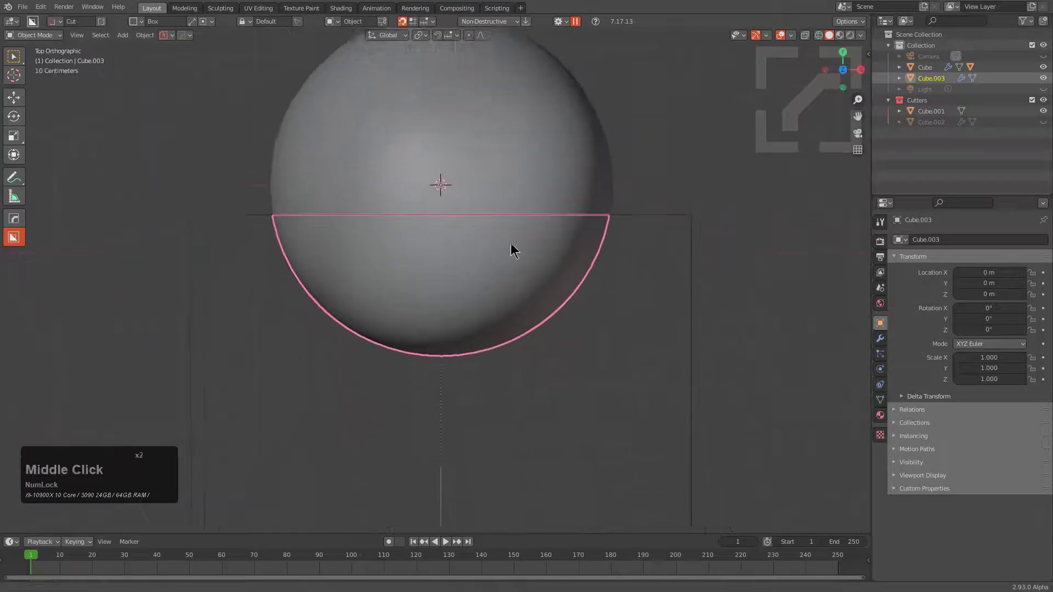
Duplicate the cutter box below the sphere and subtract the copy from the shell with Difference.
left_click(636, 209)
key("shift+d")
left_click(663, 279)
left_click(541, 254)
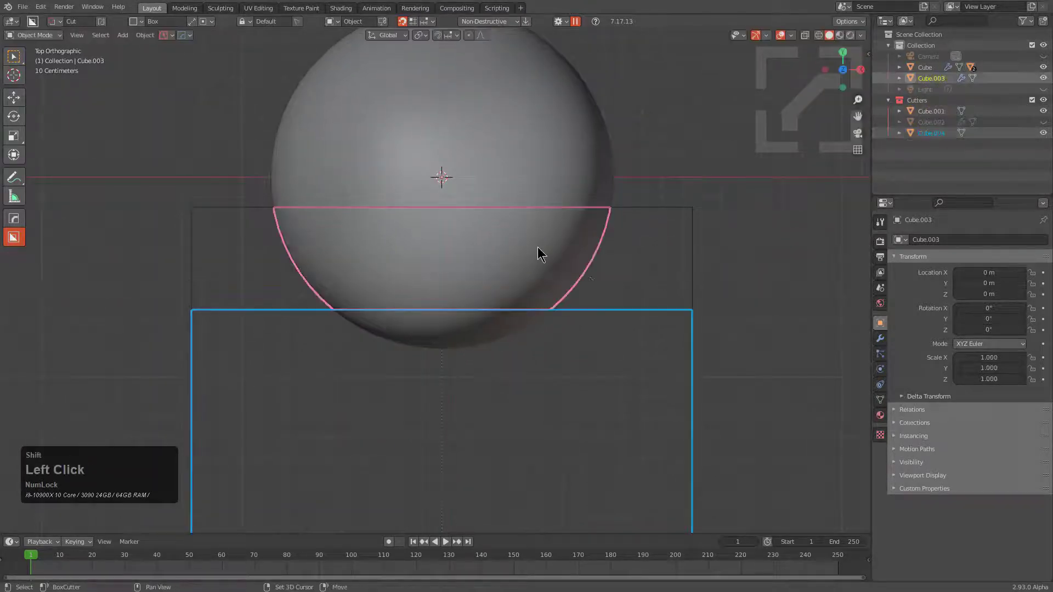
middle_click_drag(540, 254, 593, 183)
key("q")
left_click(587, 167)
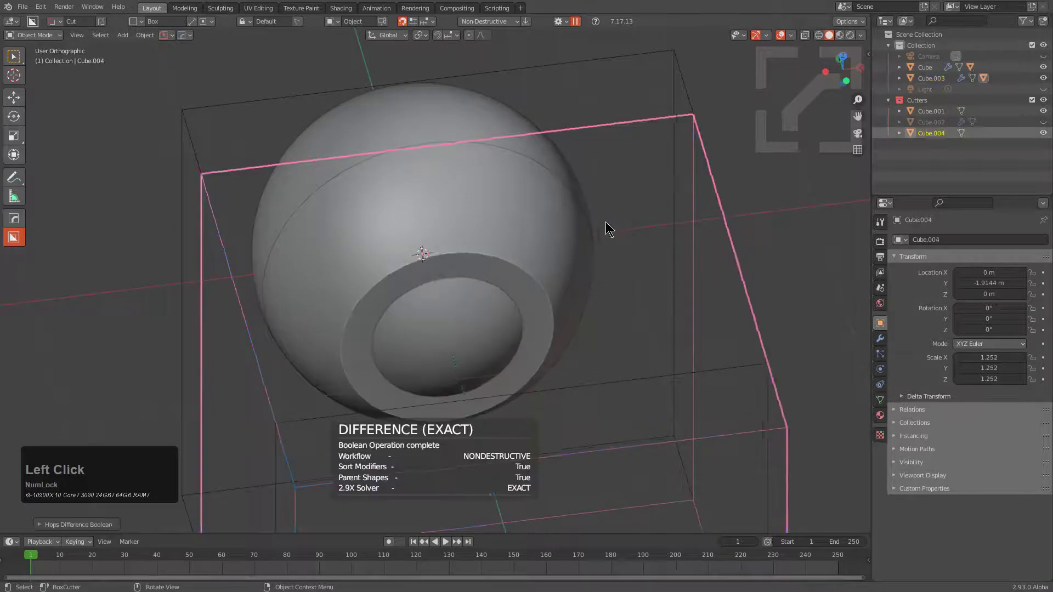
middle_click_drag(605, 222, 611, 287)
Enlarge the Cube.004 cutter to 1.345 scale and check the ring from the front view.
key("s")
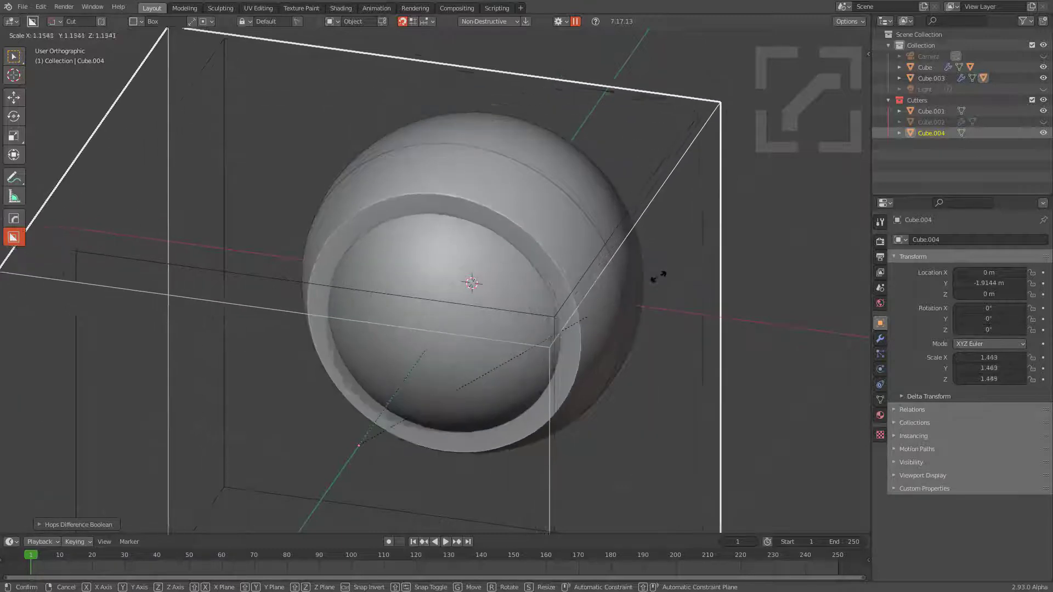
left_click(569, 268)
key("KP_1")
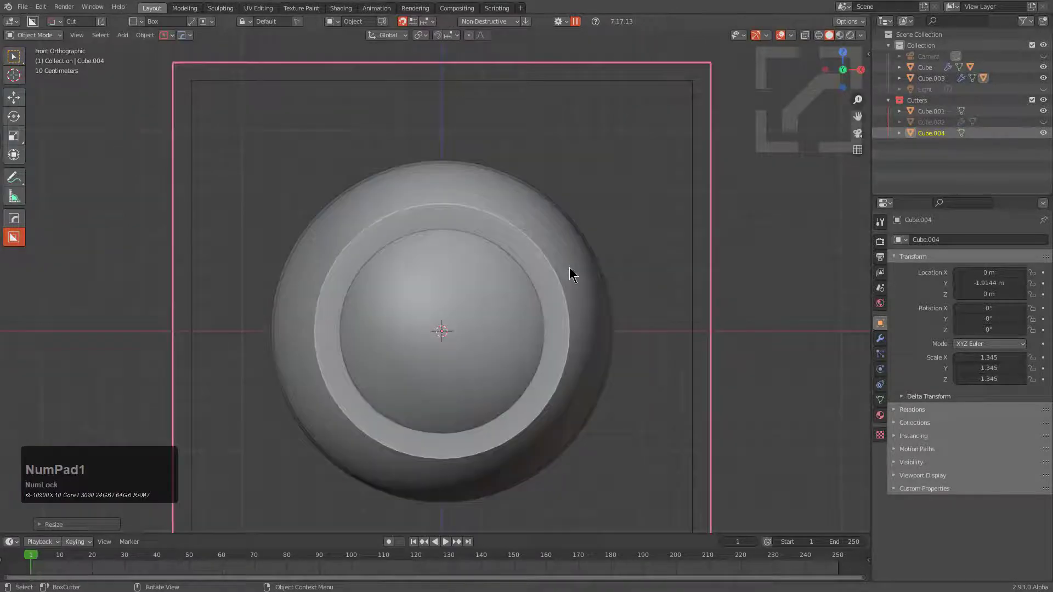
scroll(535, 228, "up", 2)
scroll(542, 220, "down", 2)
key("KP_1")
key("alt+a")
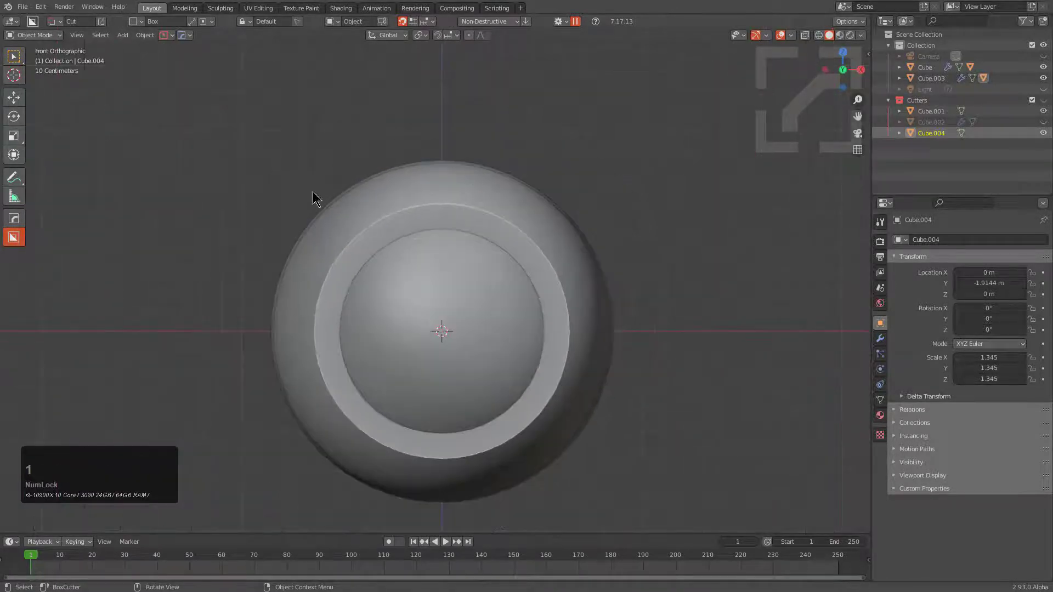
Add a new cube, narrow it along X and raise it above the ring.
key("shift+a")
mouse_move(483, 184)
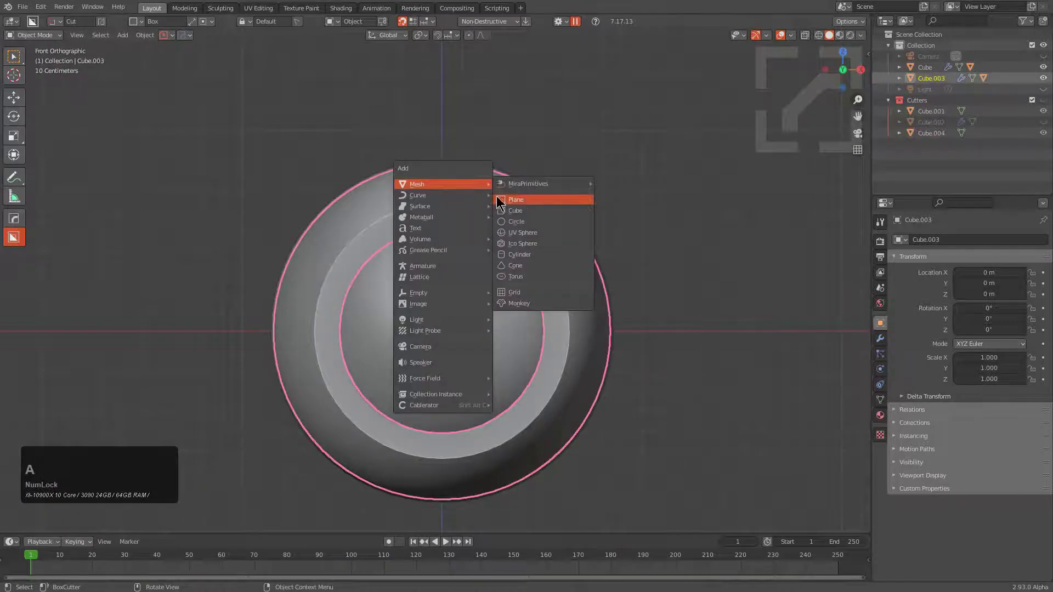
left_click(519, 216)
key("s")
key("x")
left_click(492, 278)
key("g")
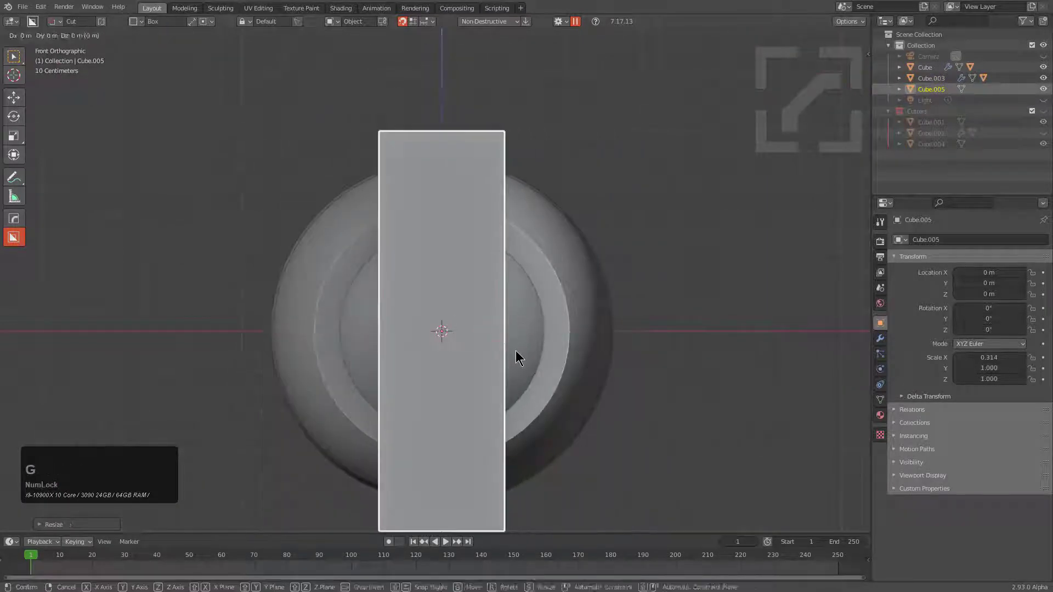
key("z")
left_click(573, 241)
Thin the cube on X and Z into a slim plate sitting just above the ring.
key("s")
key("x")
left_click(548, 290)
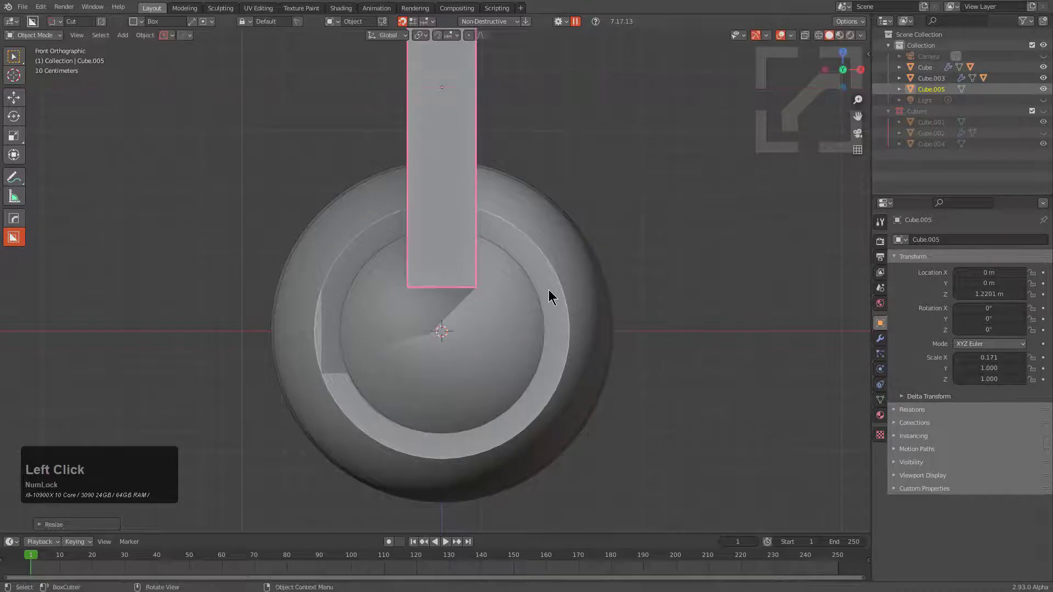
key("s")
key("z")
left_click(495, 208)
key("s")
key("x")
left_click(461, 154)
key("g")
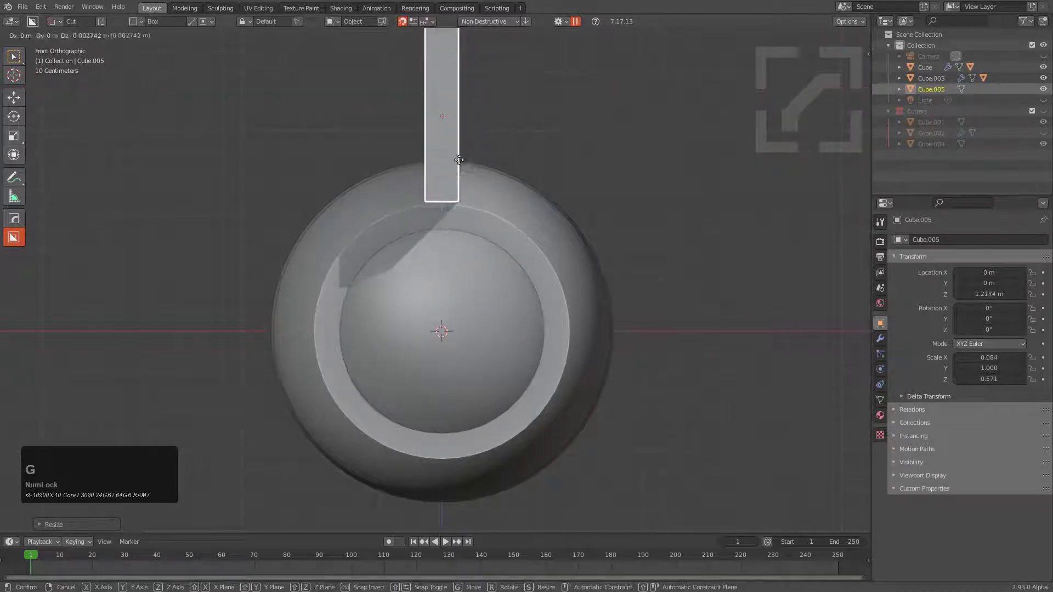
key("z")
left_click(393, 160)
middle_click_drag(393, 159, 461, 203)
scroll(461, 203, "down", 2)
Slide the plate along Y across the ring and cut it from the shell with Difference.
key("g")
key("y")
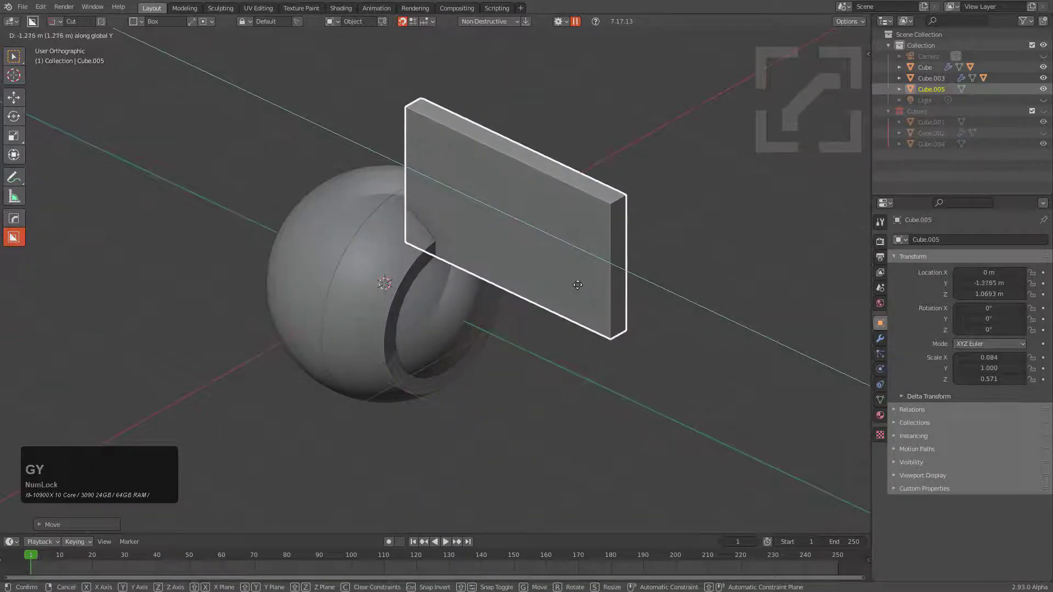
left_click(423, 268)
left_click(460, 262, "shift")
key("q")
left_click(464, 251)
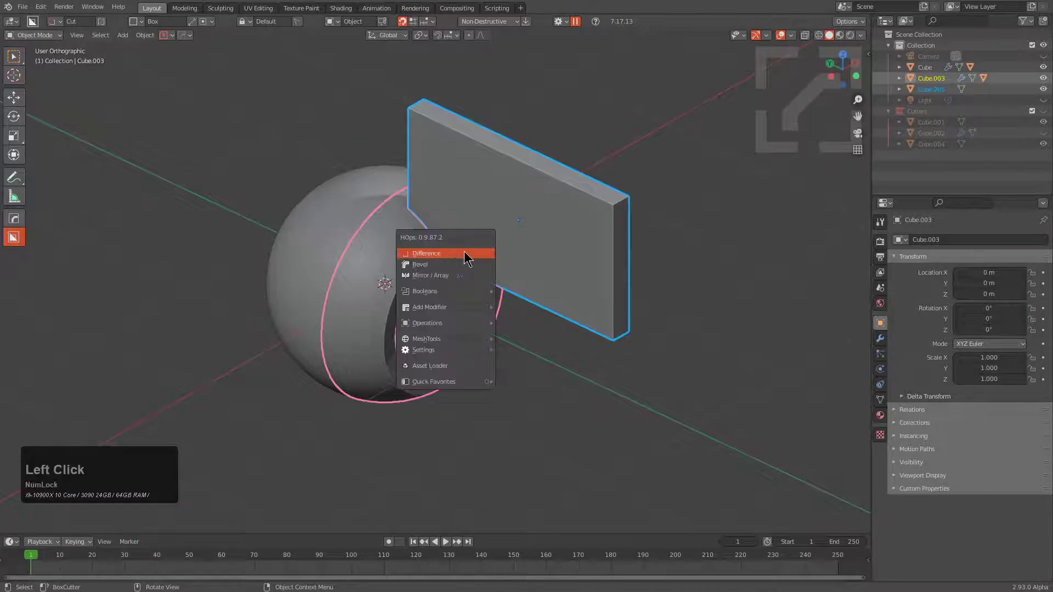
middle_click_drag(464, 251, 489, 267)
scroll(542, 252, "up", 2)
Select the sphere shell and cycle through its boolean cutters to reach the notch cutter.
key("q")
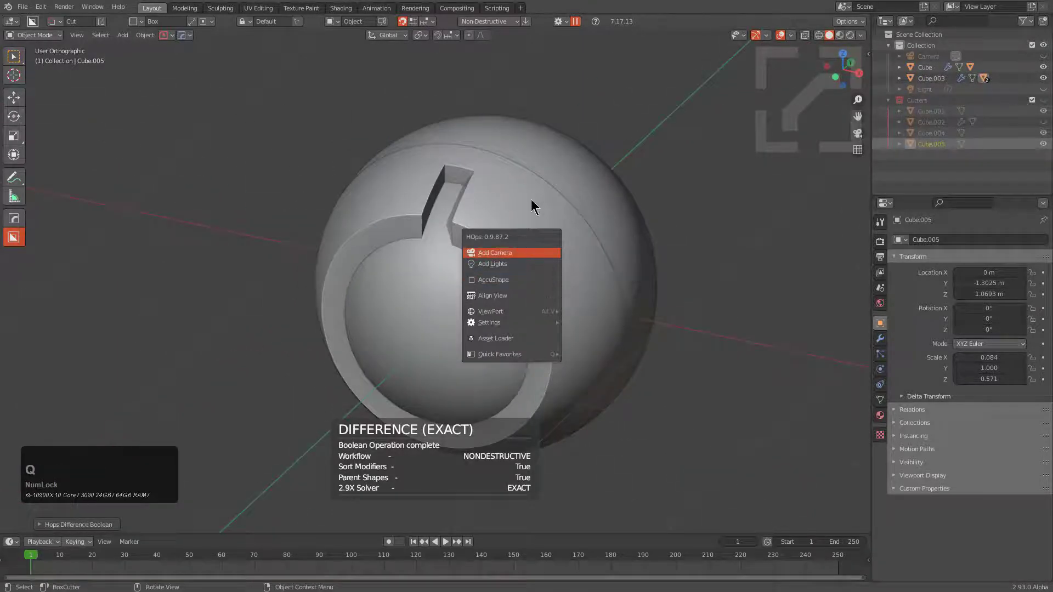
key("Escape")
left_click(496, 194)
key("q")
left_click(476, 218)
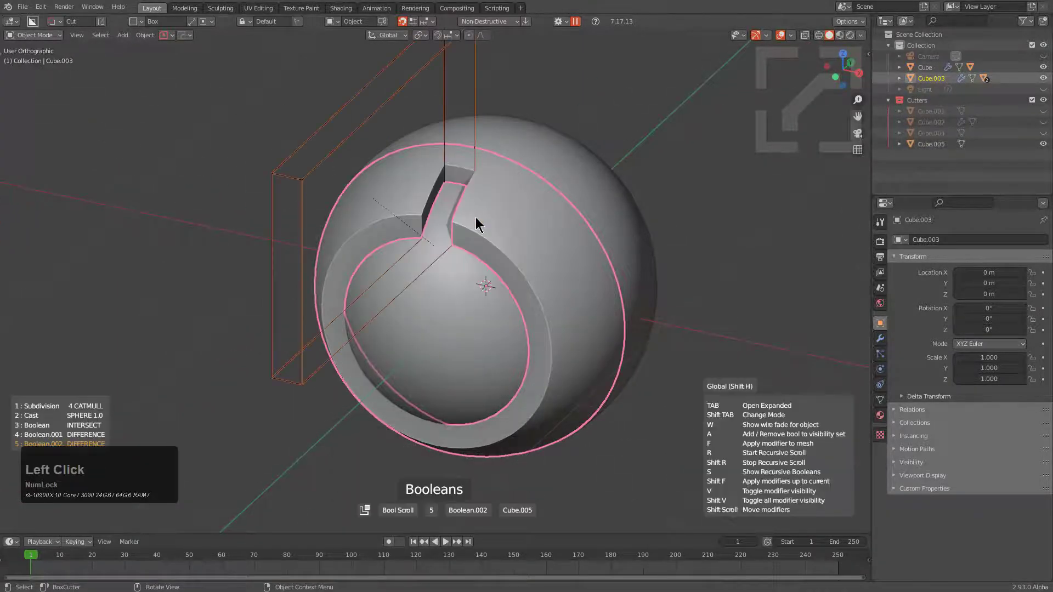
middle_click_drag(475, 225, 476, 240)
scroll(494, 236, "up", 3)
Slide the notch cutter Cube.005 along Y to about −1.4657 m.
key("g")
key("x")
key("y")
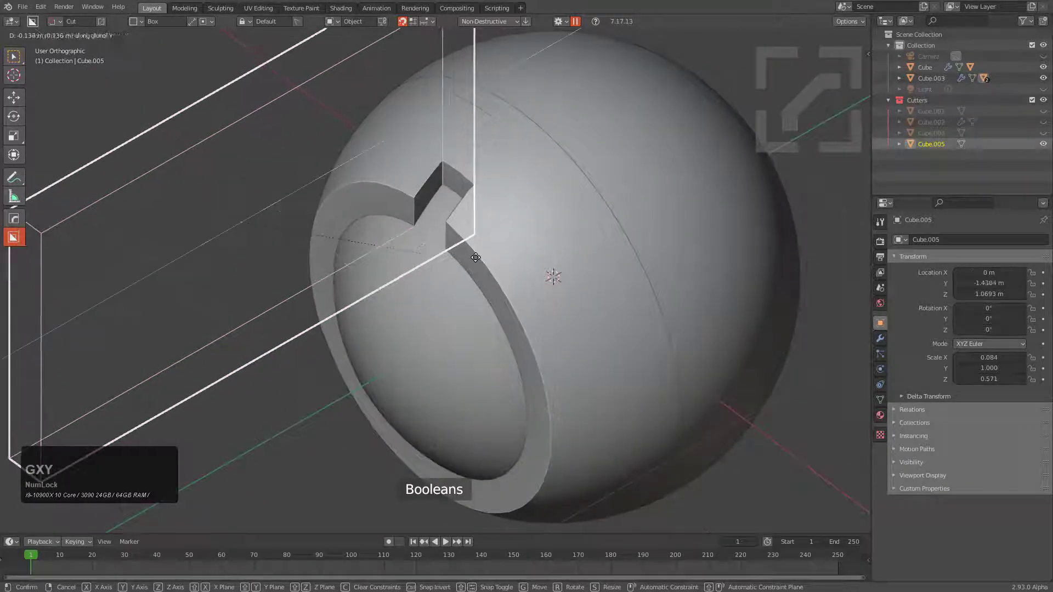
left_click(491, 251)
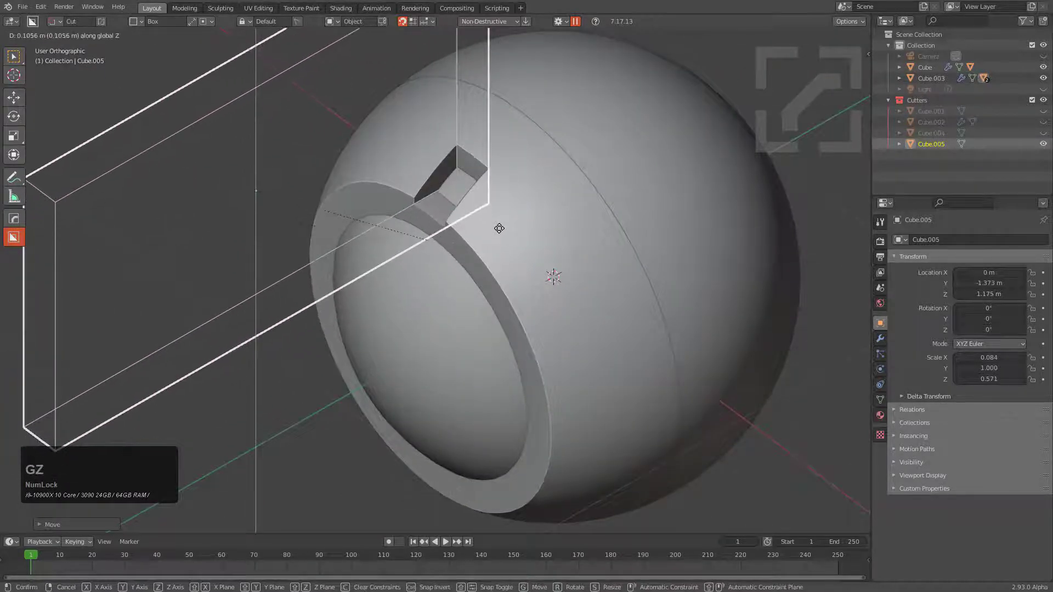
left_click(500, 239)
key("g")
key("y")
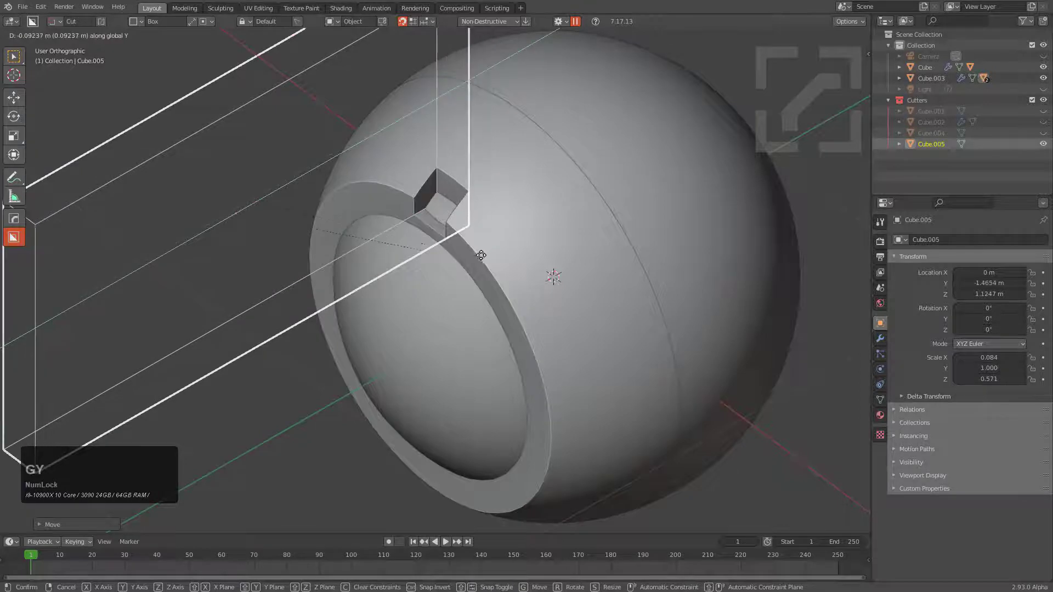
left_click(484, 255)
Set the cutter's height to Z 1.1272 m and frame the sphere front-on.
key("g")
key("z")
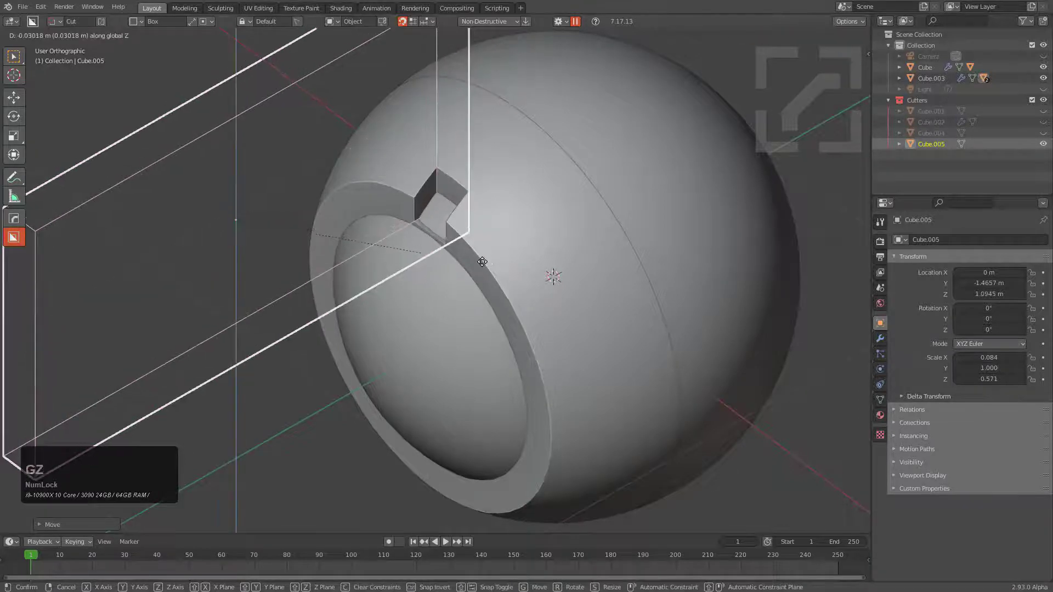
left_click(482, 261)
key("g")
key("z")
left_click(485, 256)
middle_click_drag(486, 258, 535, 181, "alt")
Cancel a first radial array attempt and apply the cutter's scale with Ctrl+A.
scroll(535, 181, "down", 1)
key("q")
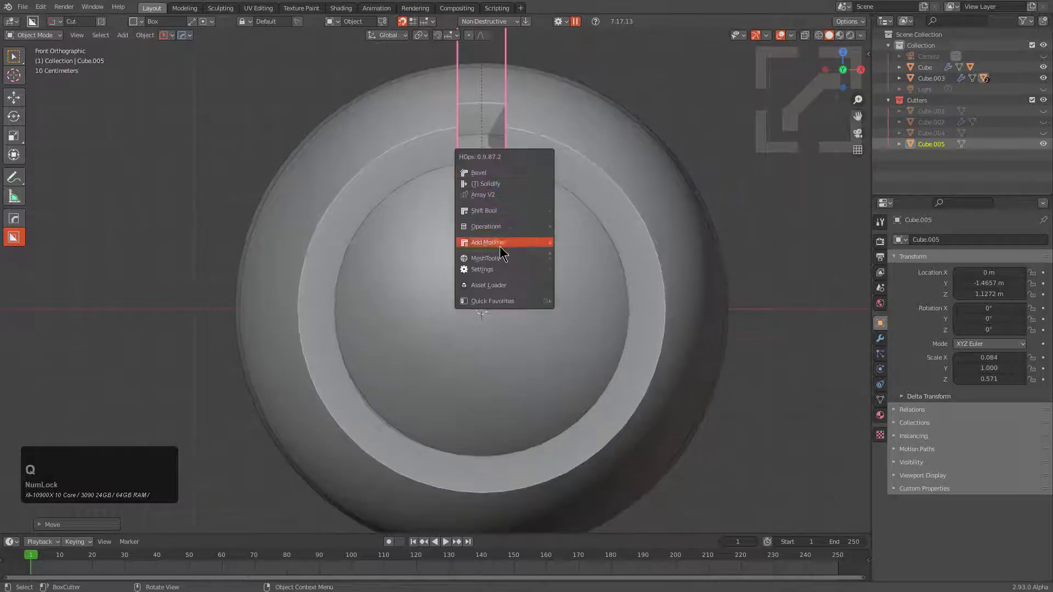
mouse_move(502, 257)
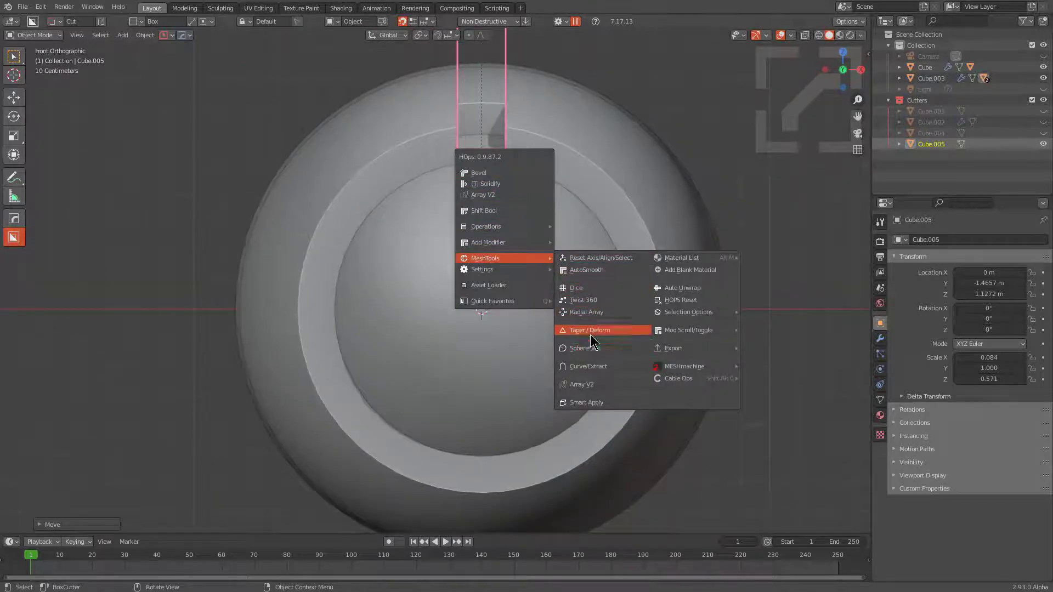
key("ctrl")
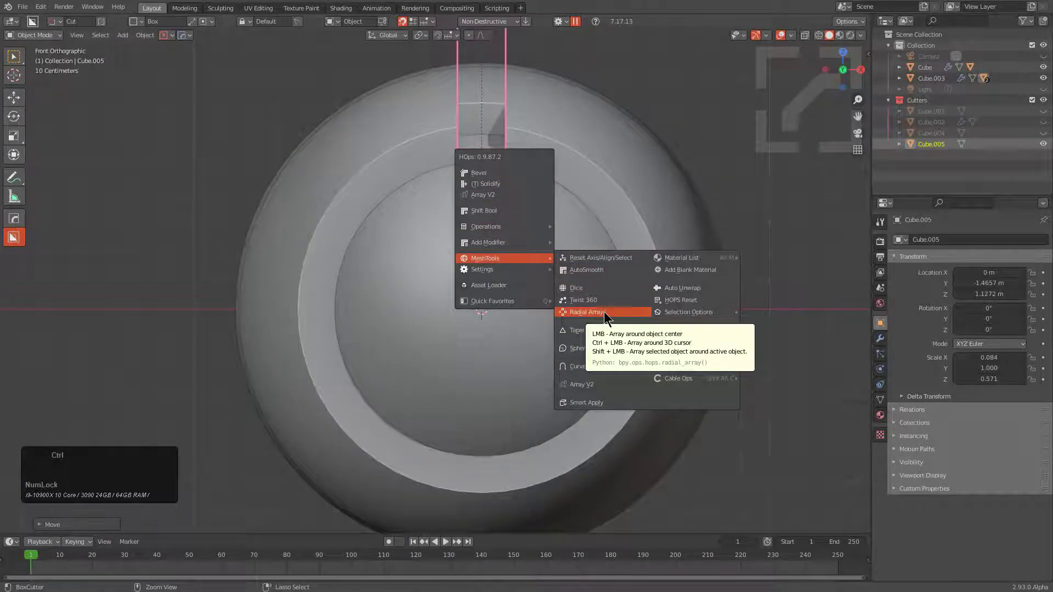
left_click(602, 312)
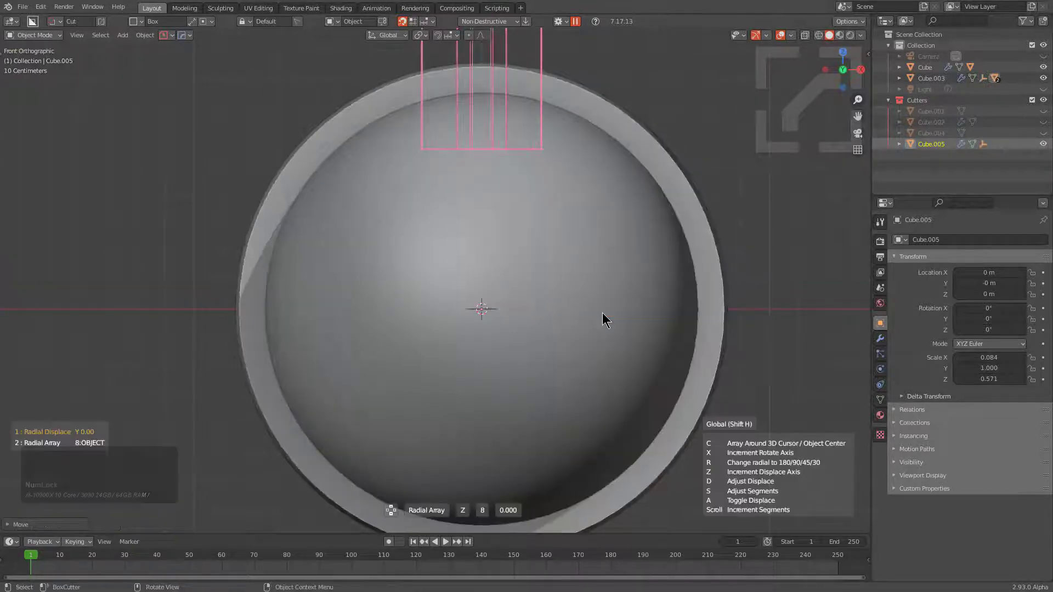
key("x")
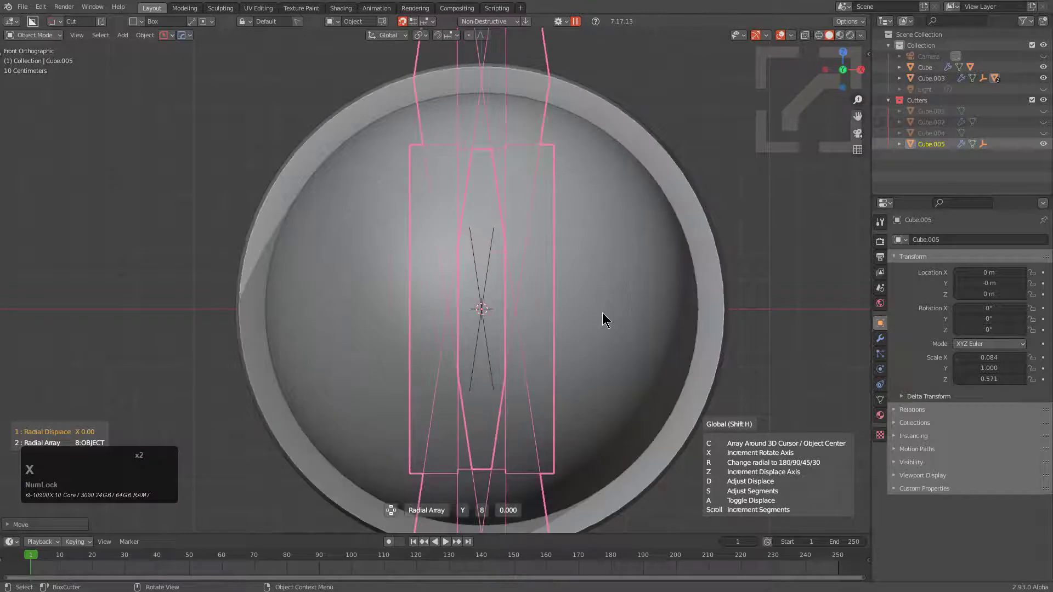
right_click(602, 313)
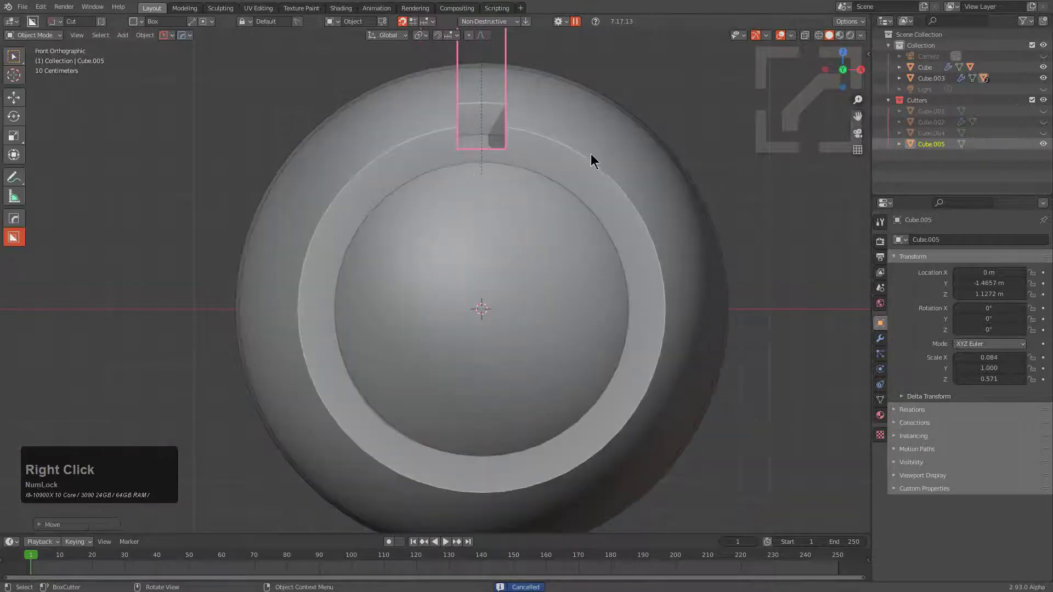
key("ctrl+a")
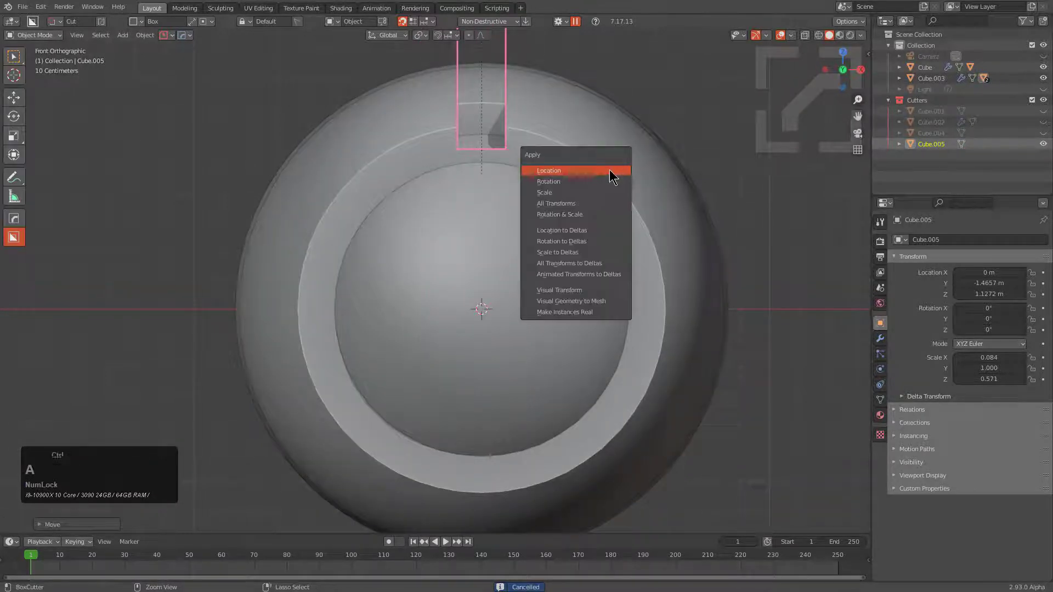
left_click(574, 192)
Radially array the Cube.005 cutter six times around the X axis and inspect the notches.
key("q")
mouse_move(531, 269)
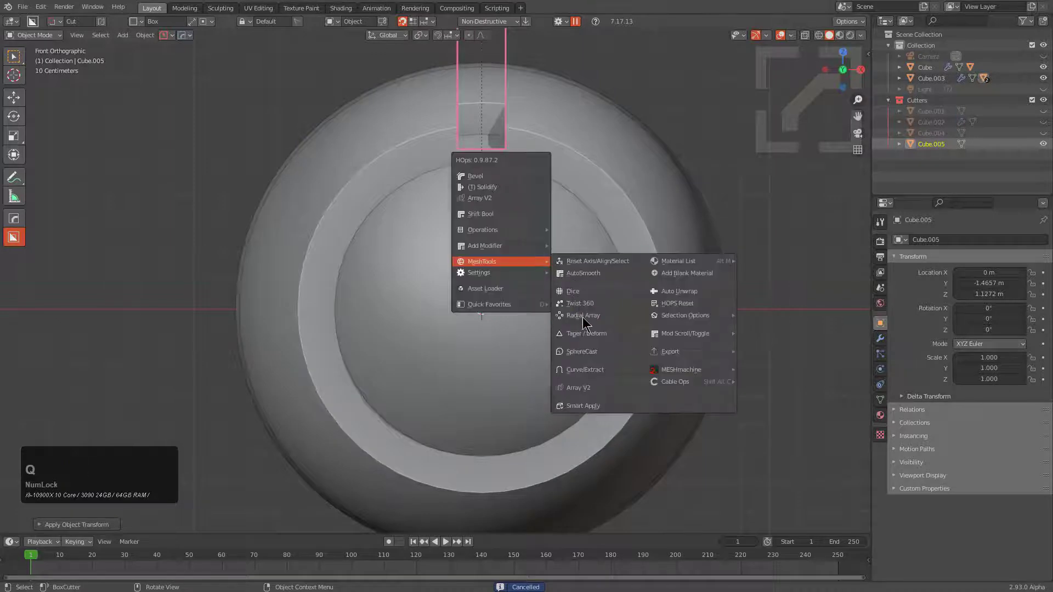
left_click(586, 315)
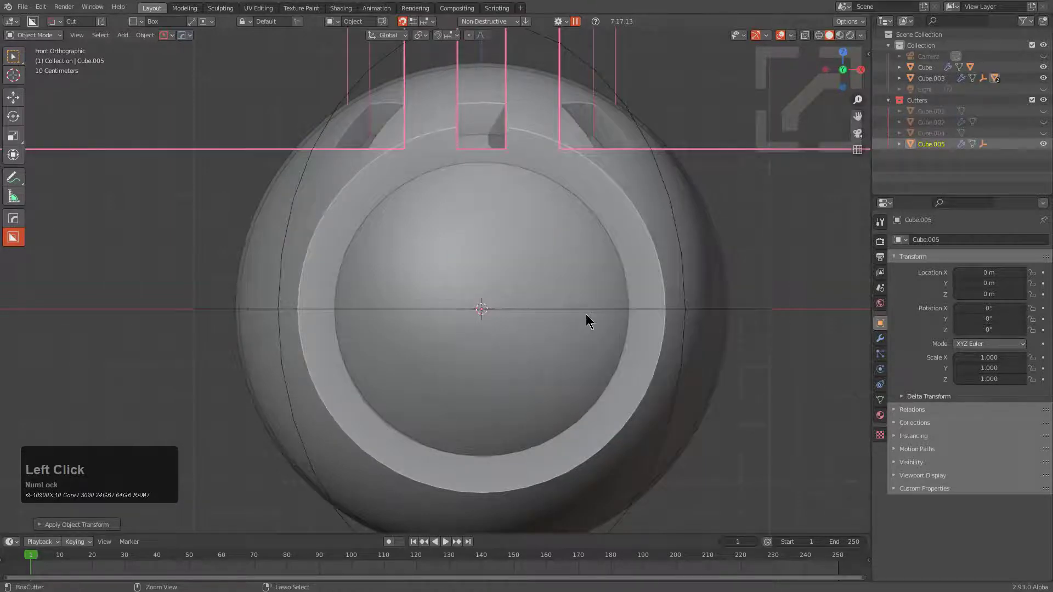
key("x")
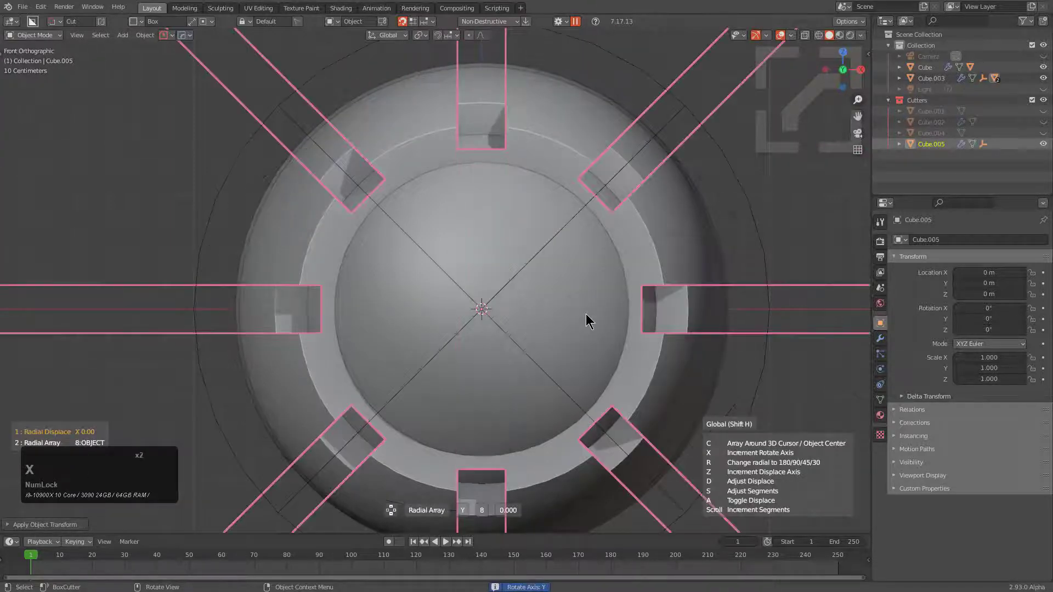
scroll(586, 314, "down", 2)
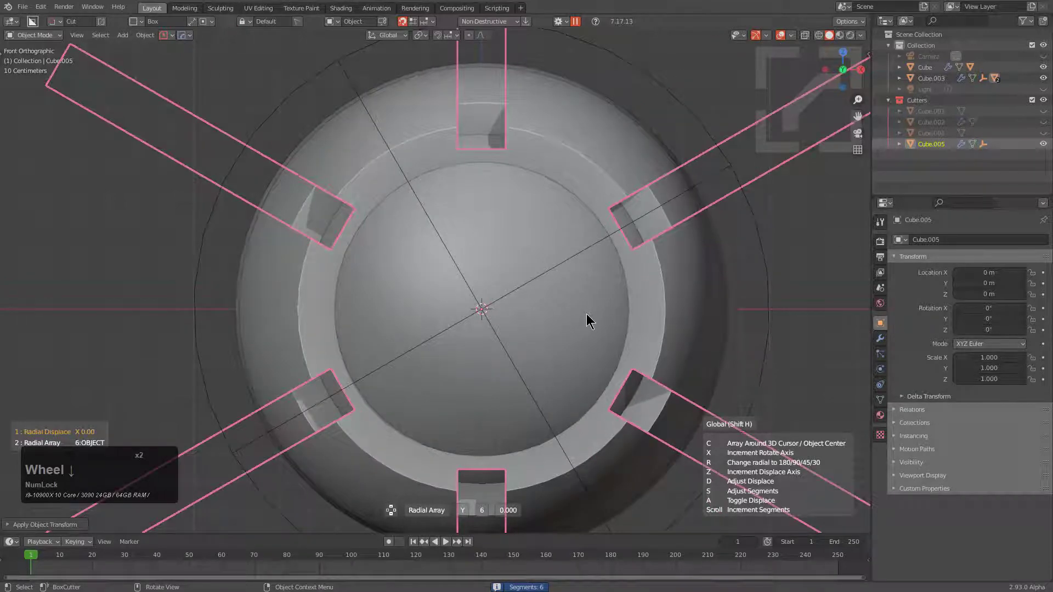
left_click(587, 313)
scroll(501, 234, "down", 2)
middle_click_drag(501, 235, 433, 158)
left_click(530, 223)
middle_click_drag(433, 219, 443, 190)
Cycle through the sphere's cutters with HardOps to select Cube.005.
scroll(414, 155, "down", 1)
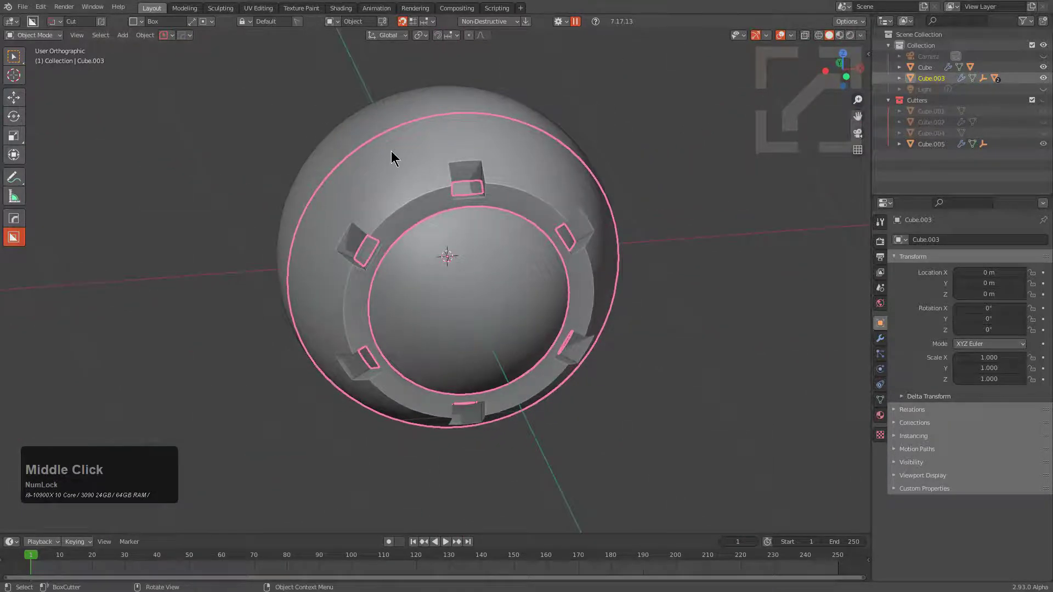
middle_click_drag(391, 150, 361, 143)
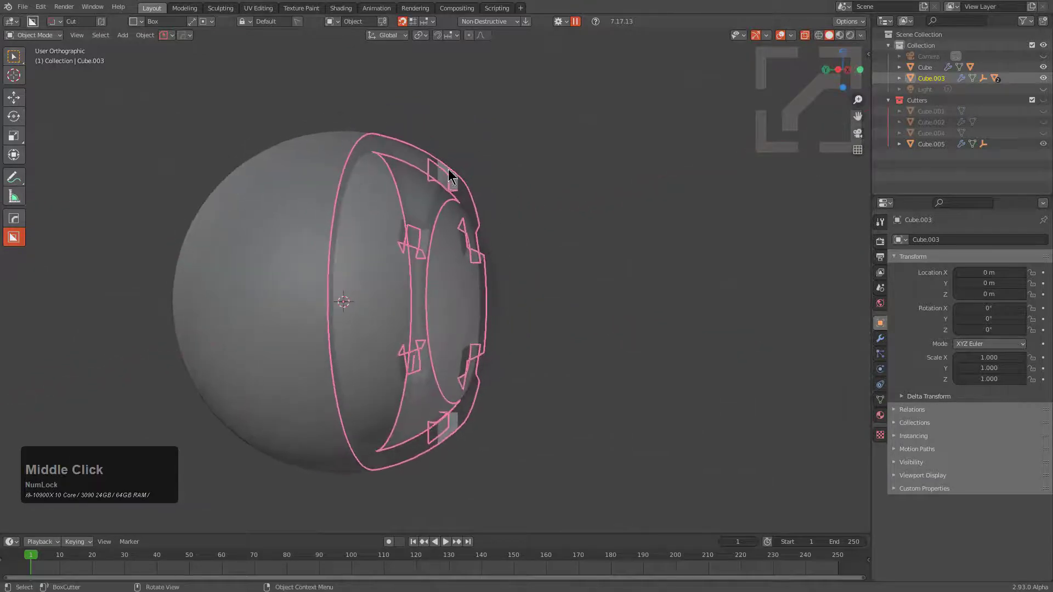
middle_click_drag(449, 175, 488, 230)
key("q")
left_click(460, 181)
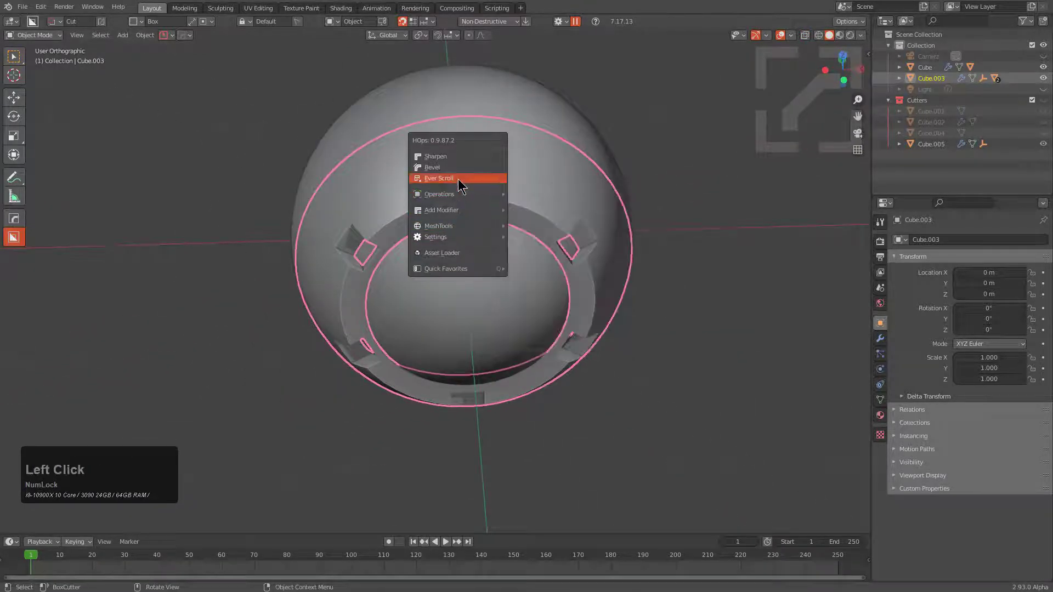
middle_click_drag(460, 181, 515, 202)
In Edit Mode, duplicate the cutter's face along Y and rescale it along X.
key("Tab")
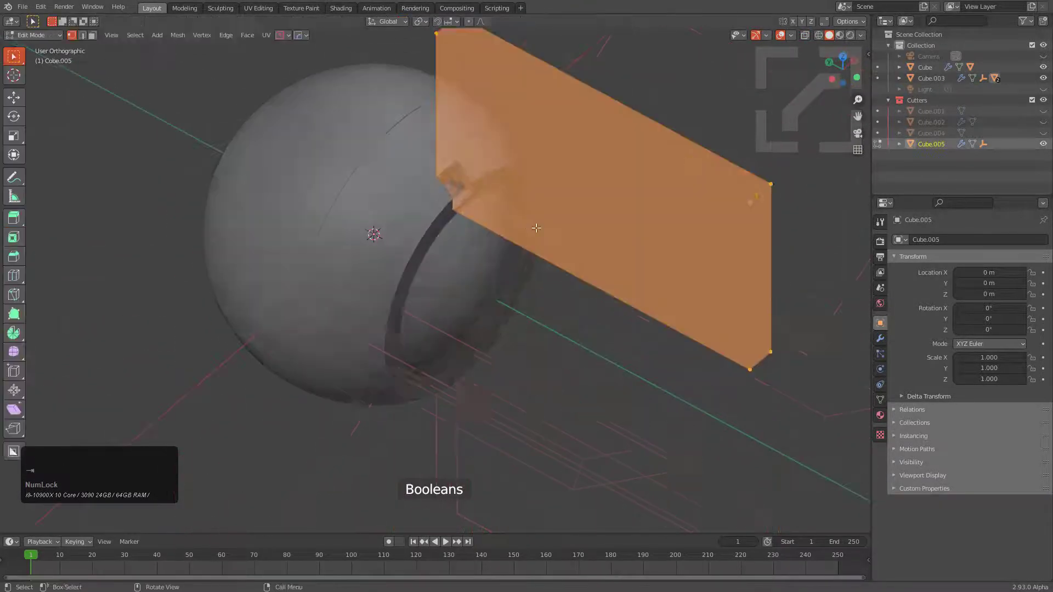
scroll(536, 228, "down", 2)
key("shift+d")
key("x")
key("y")
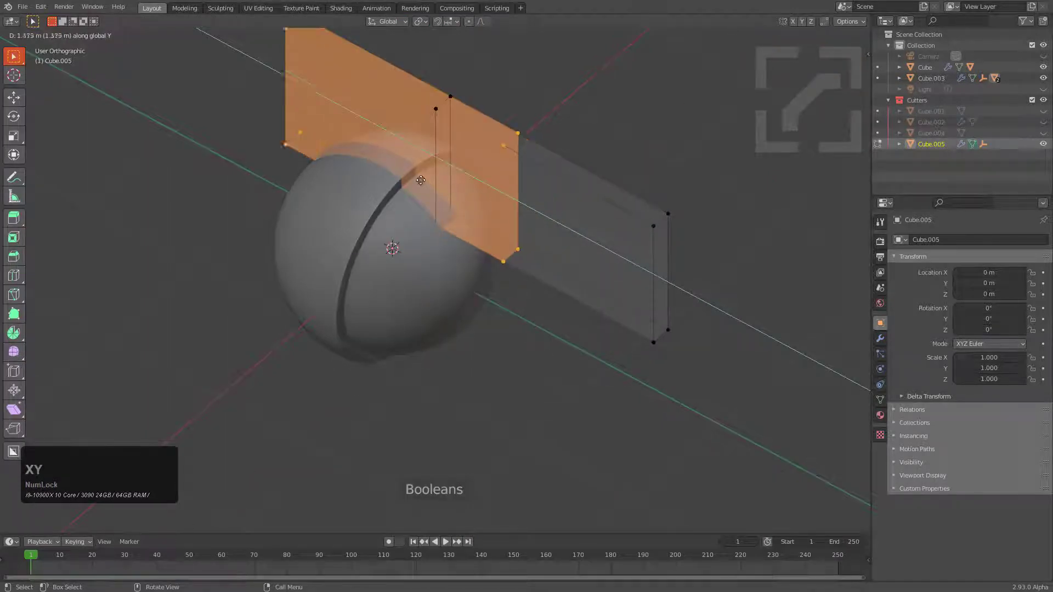
left_click(387, 159)
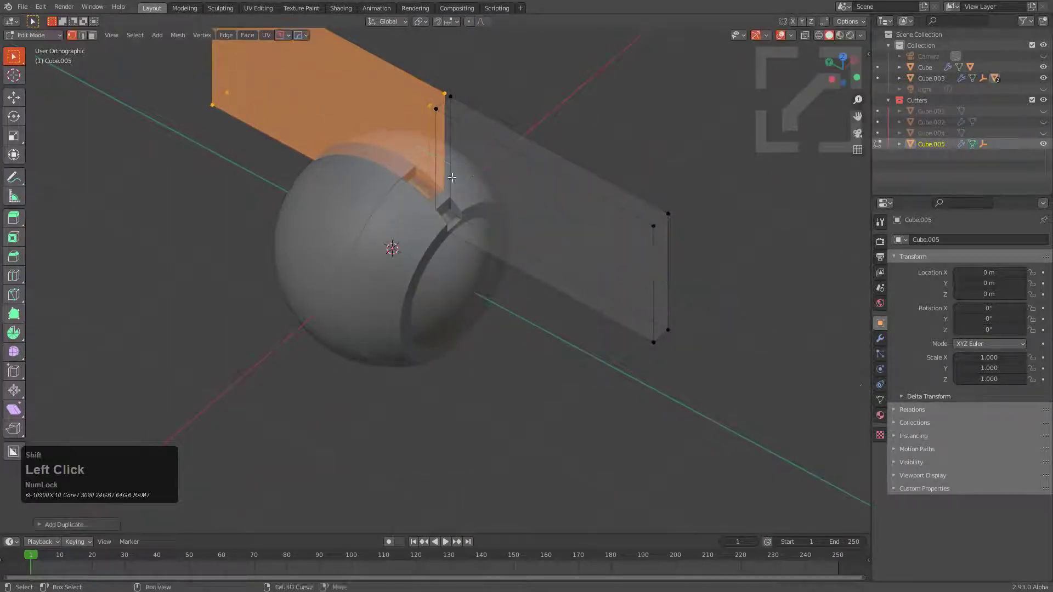
middle_click_drag(386, 160, 451, 246)
key("s")
key("x")
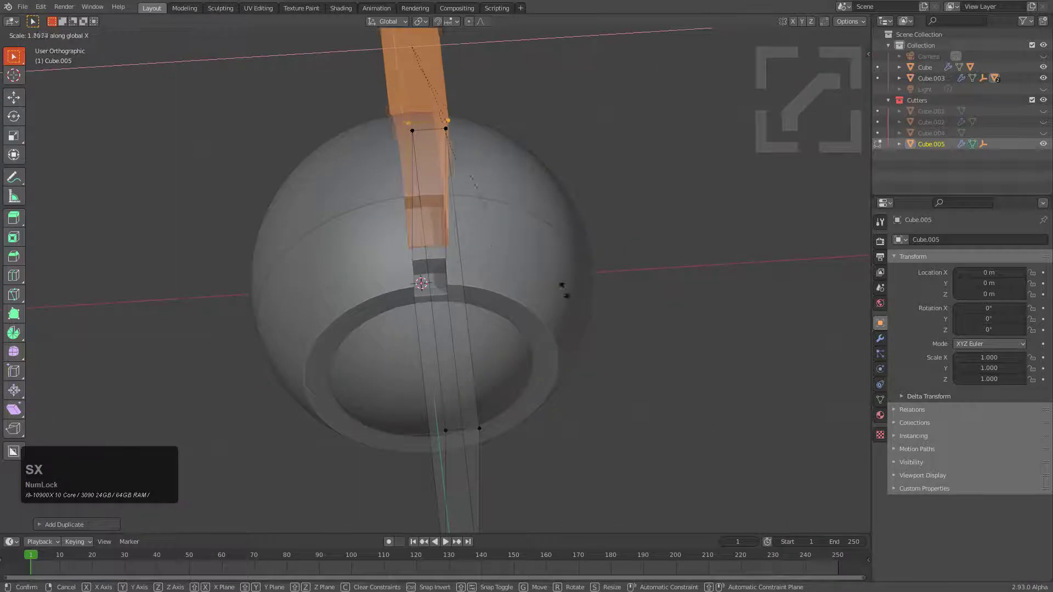
left_click(740, 423)
key("Tab")
middle_click_drag(741, 422, 550, 245)
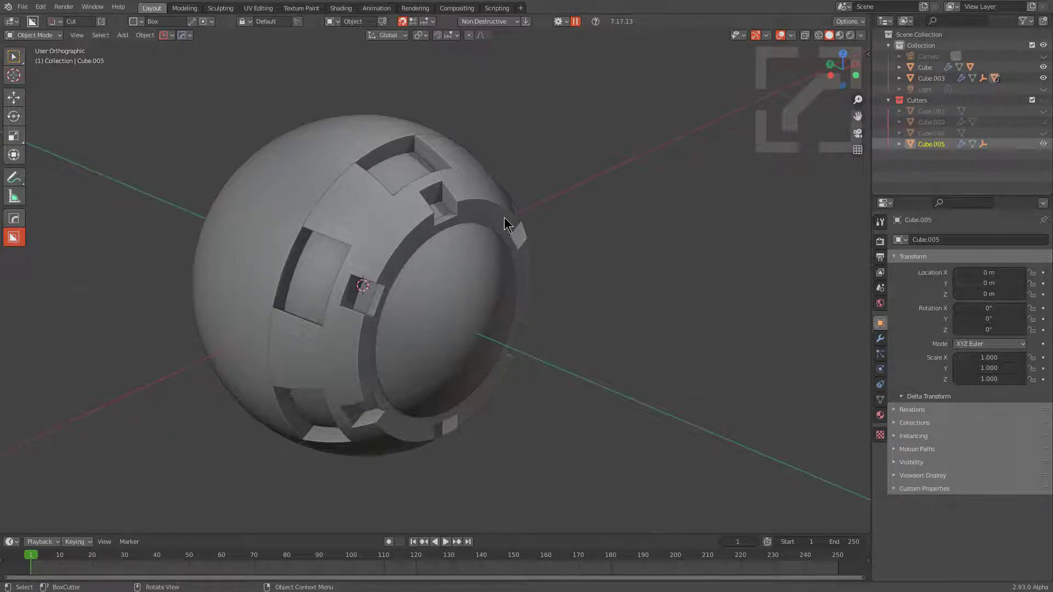
Start a new General scene and frame the default cube.
key("ctrl+n")
key("Return")
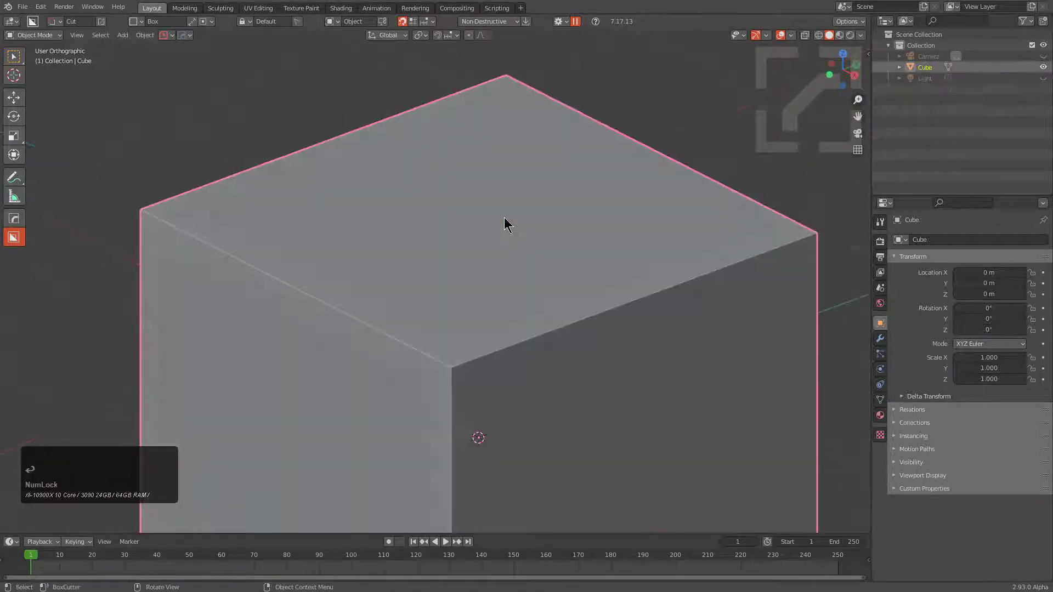
scroll(526, 252, "down", 4)
middle_click_drag(529, 252, 540, 252)
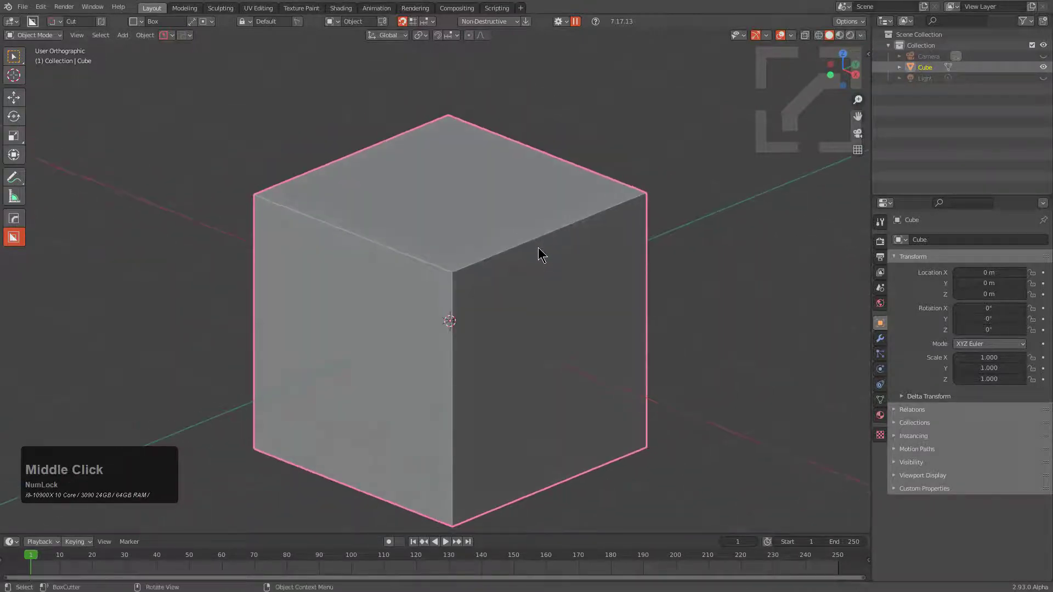
middle_click_drag(599, 324, 602, 327, "shift")
Inset-slice the cube with a duplicate of itself and set the inset Thickness to 0.366.
key("shift+d")
left_click(575, 173, "shift")
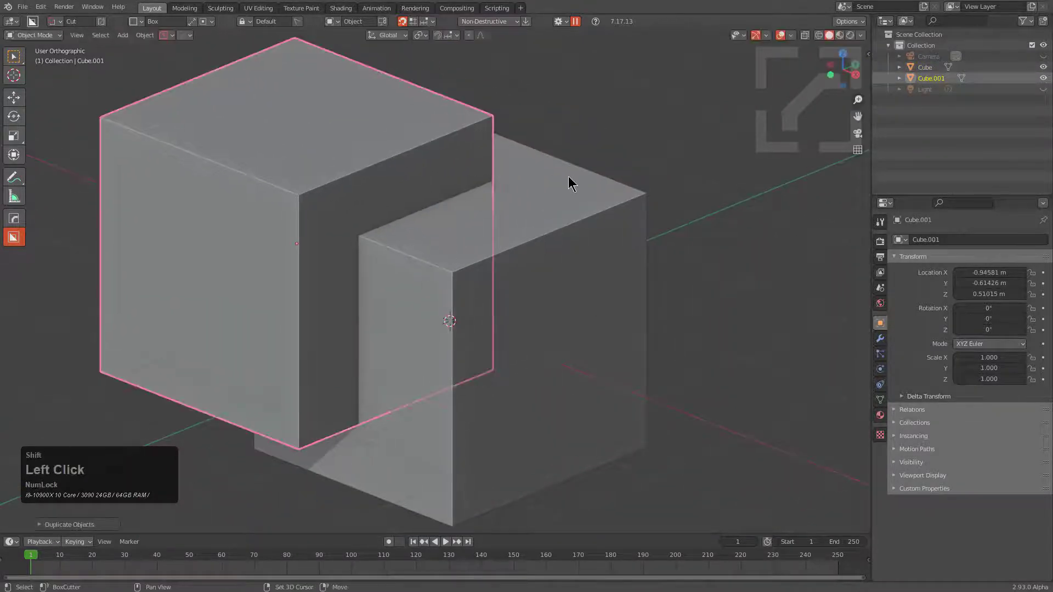
left_click(566, 177, "shift")
key("q")
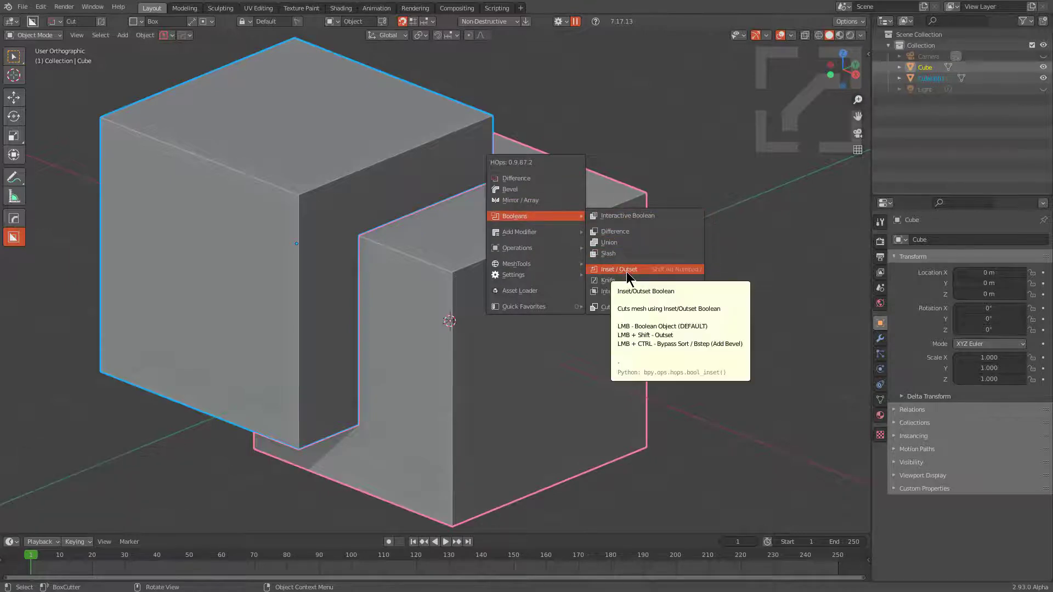
left_click(620, 269)
middle_click_drag(446, 210, 548, 228)
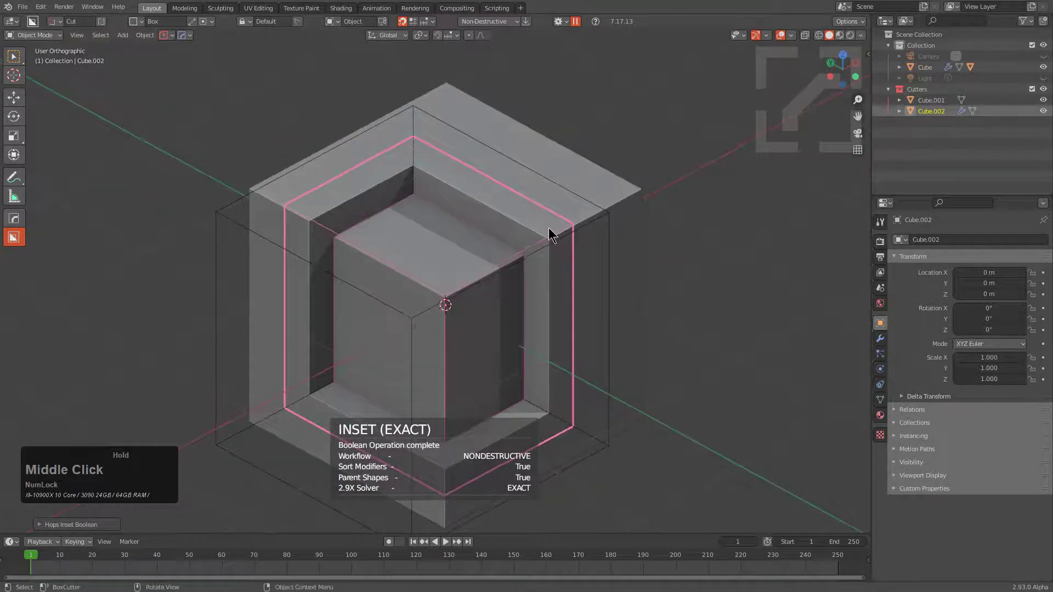
key("F9")
key("F9")
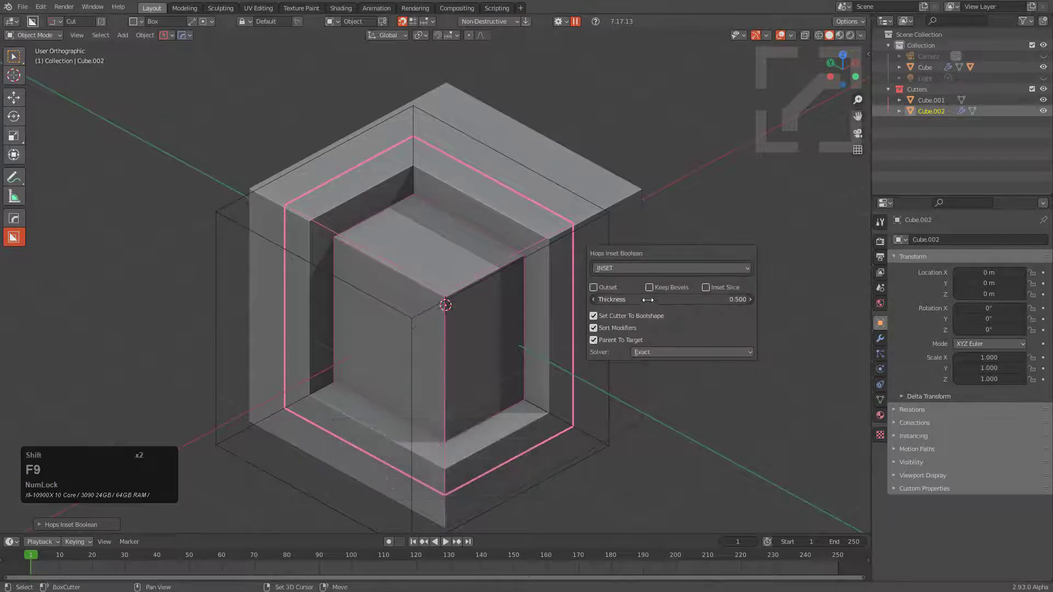
mouse_move(658, 299)
left_mouse_down("shift")
mouse_move(724, 299)
mouse_move(648, 300)
left_mouse_up("shift")
Turn on Inset Slice, hide the Cutters collection, and select the Cube.003 slice piece.
left_click(705, 287)
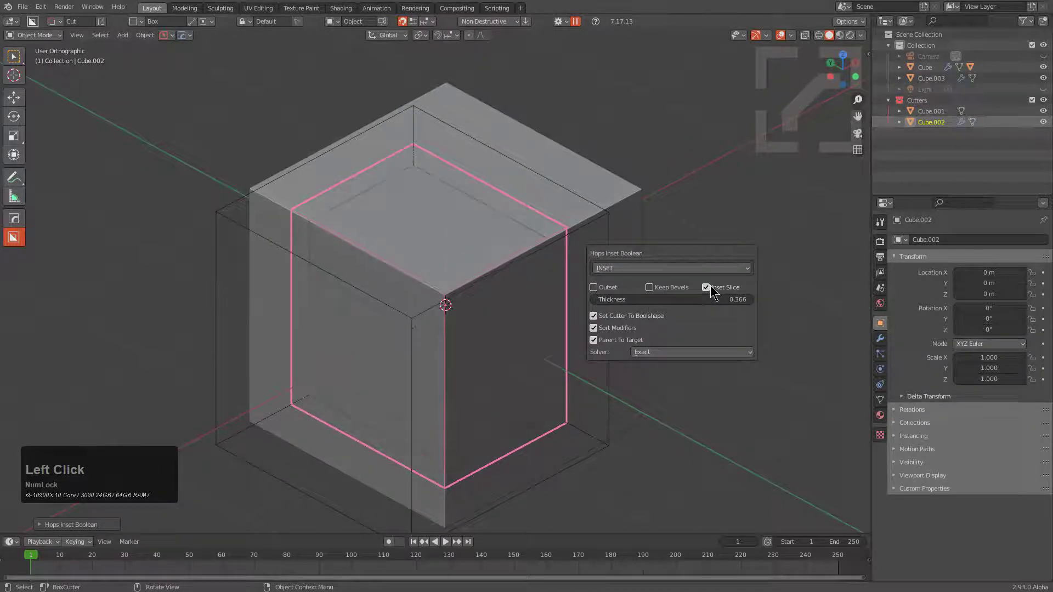
middle_click_drag(538, 184, 448, 257)
key("1")
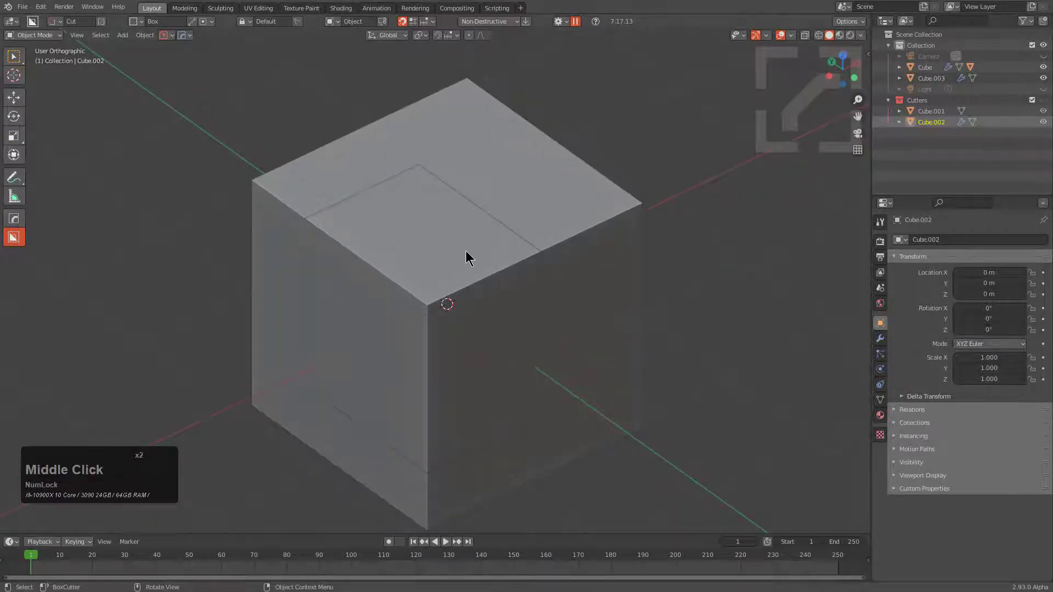
left_click(467, 254)
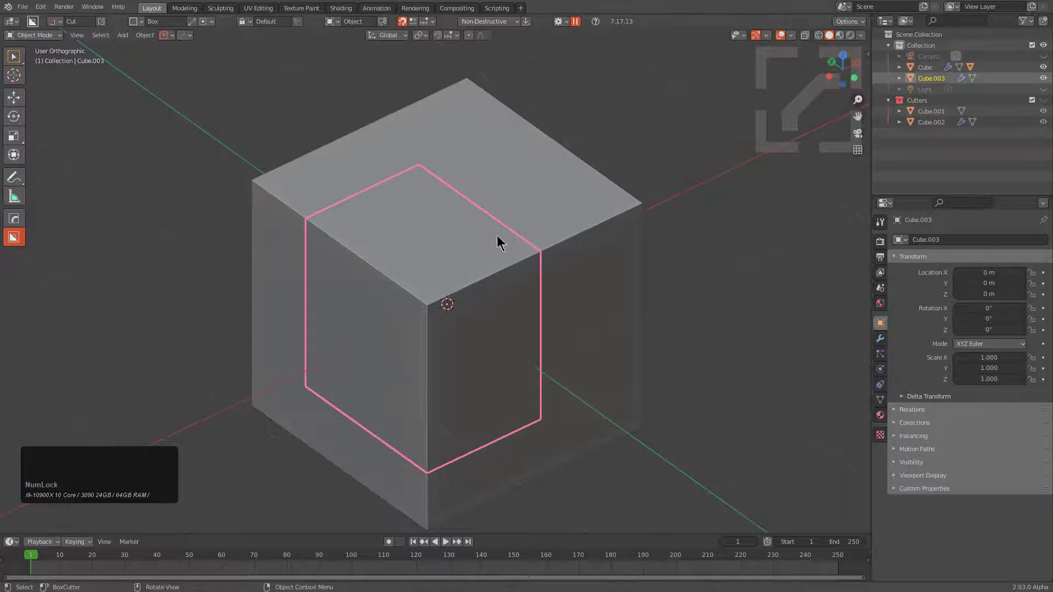
middle_click_drag(497, 236, 535, 261)
double_click(535, 261)
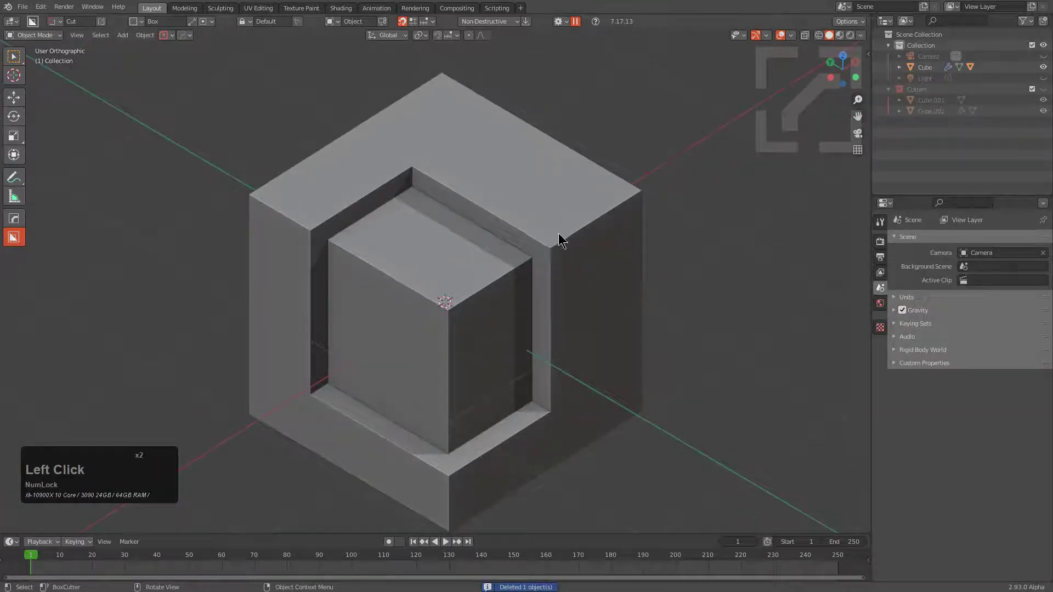
left_click(559, 233)
key("q")
left_click(571, 254)
middle_click_drag(574, 253, 571, 251)
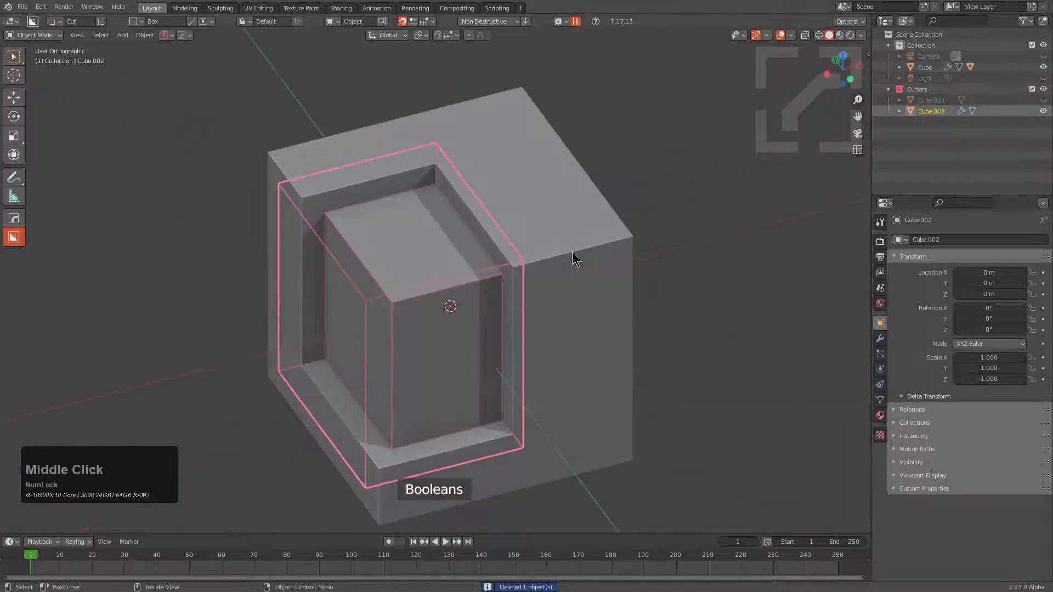
key("q")
left_click(551, 263)
scroll(553, 266, "down", 6)
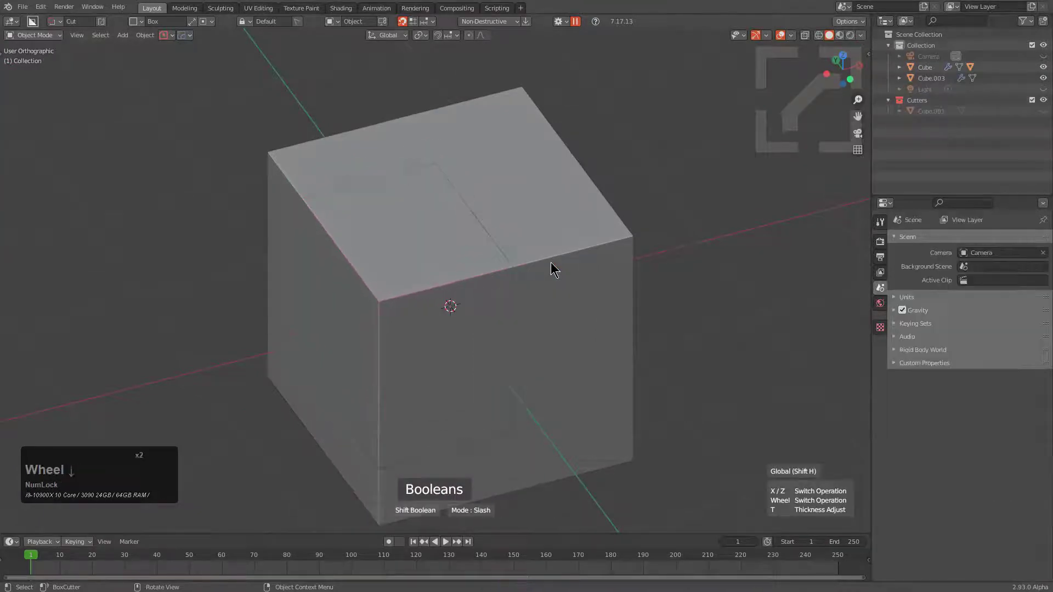
scroll(551, 264, "down", 3)
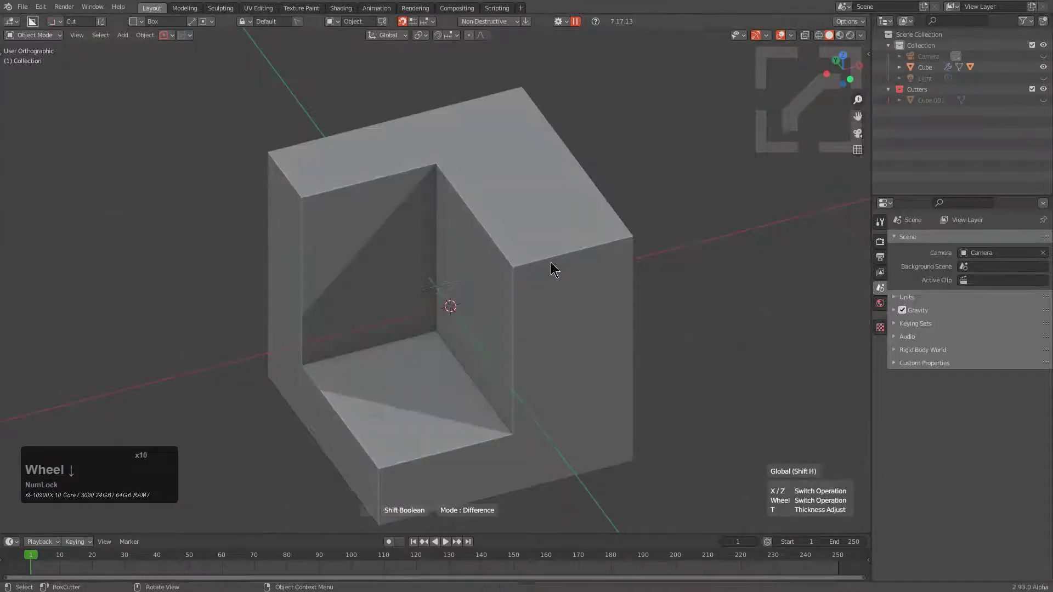
scroll(554, 270, "down", 1)
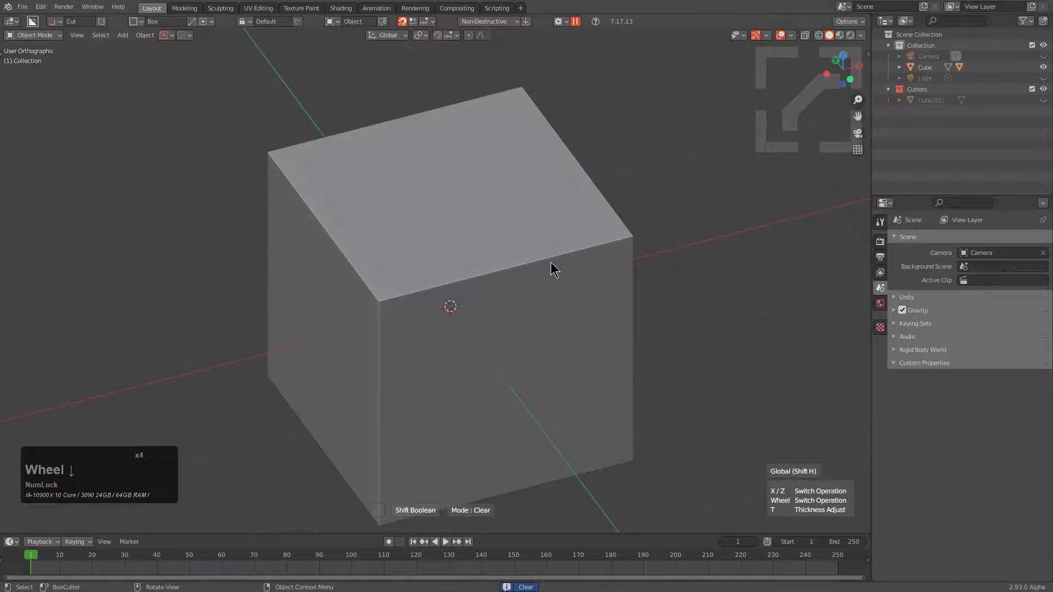
middle_click_drag(551, 266, 425, 246)
key("t")
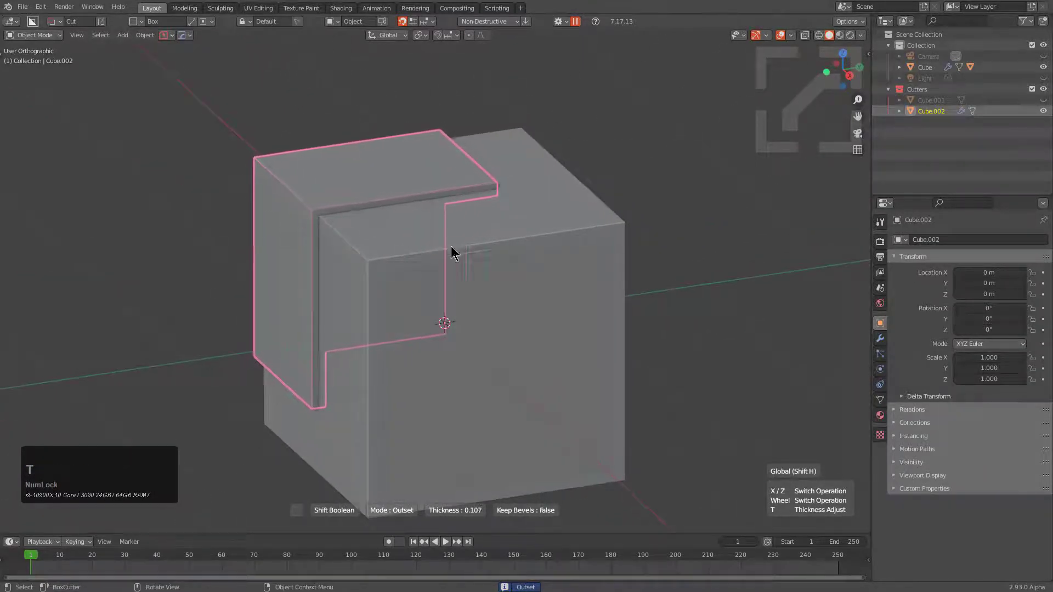
scroll(338, 213, "down", 1)
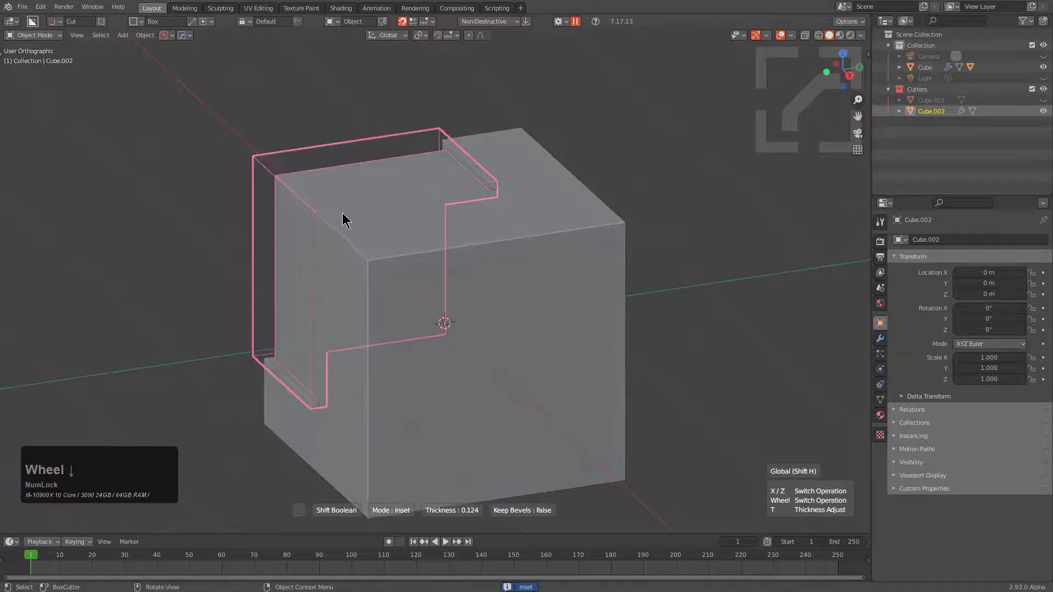
middle_click_drag(342, 213, 505, 247)
key("t")
key("t")
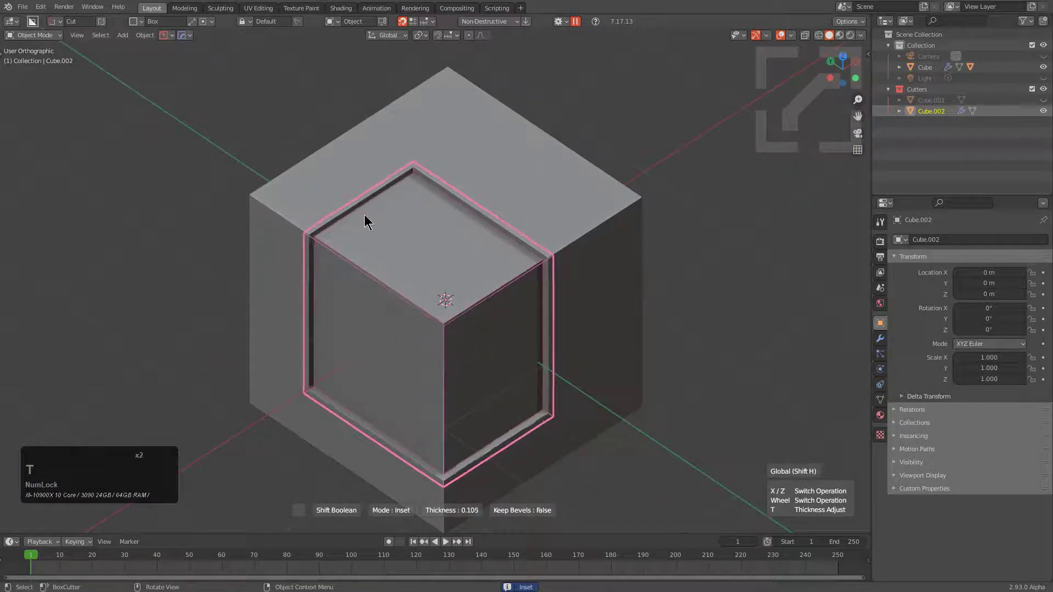
scroll(164, 134, "down", 1)
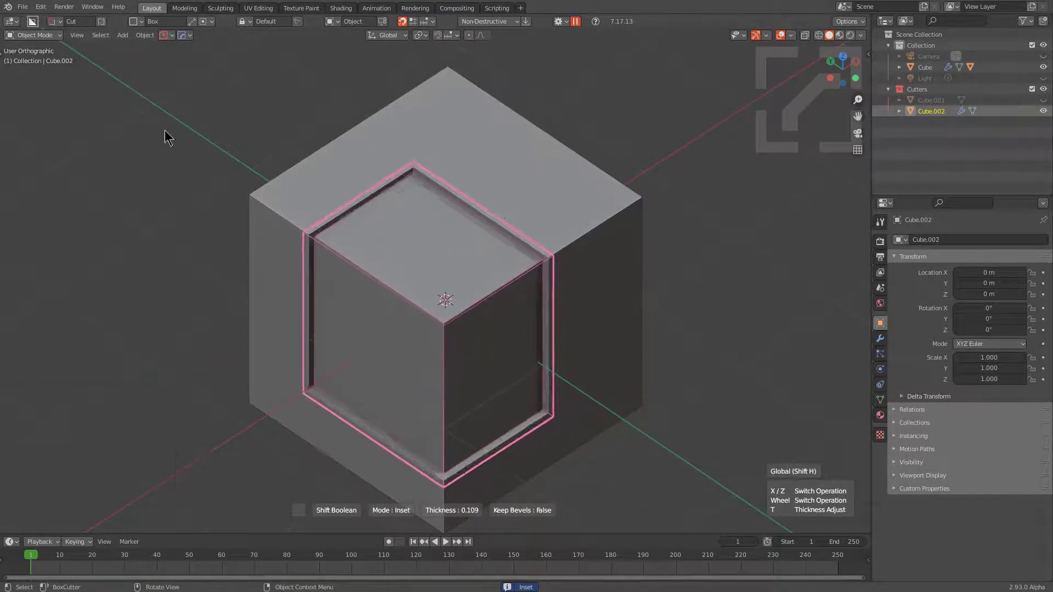
scroll(148, 128, "down", 4)
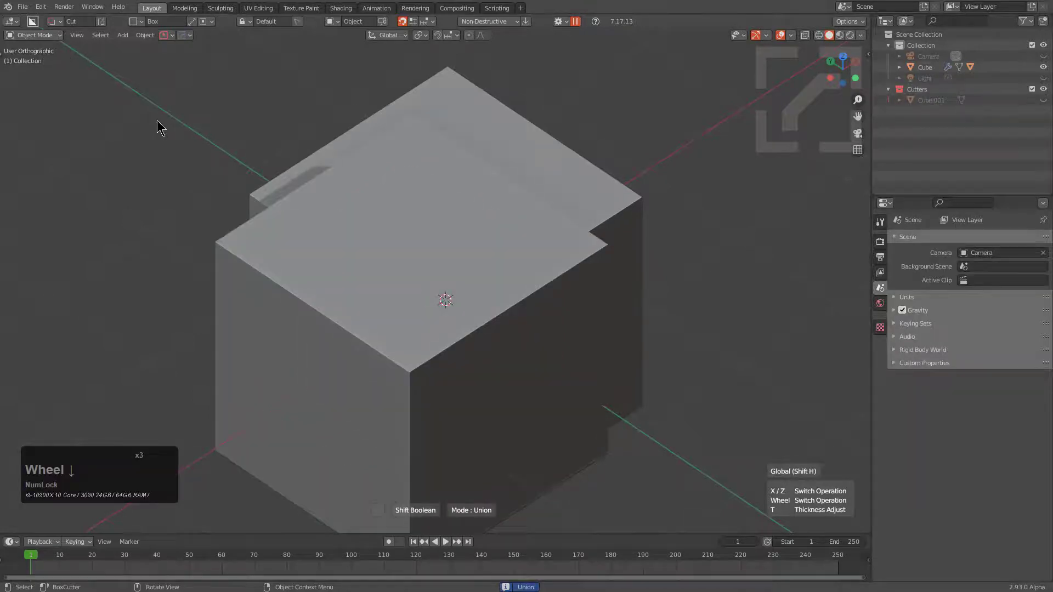
scroll(169, 129, "down", 1)
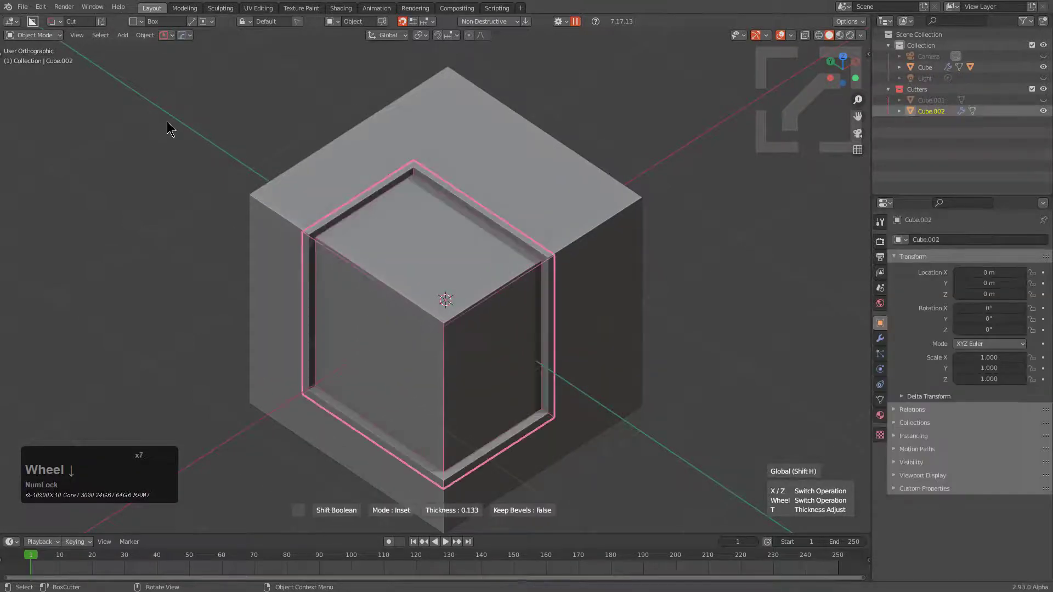
right_click(166, 129)
middle_click_drag(466, 252, 564, 258)
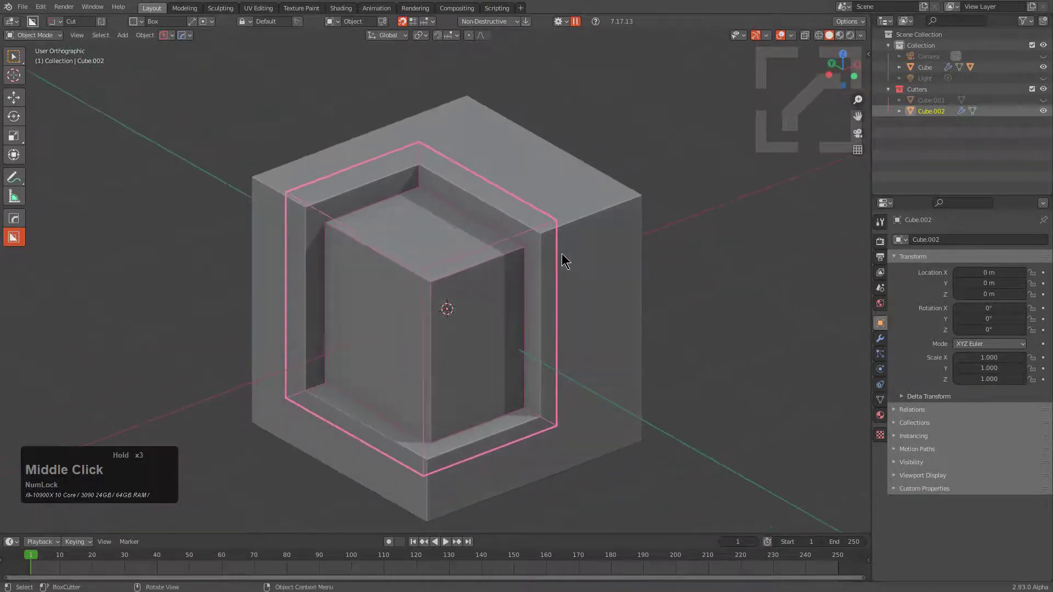
left_click(593, 213)
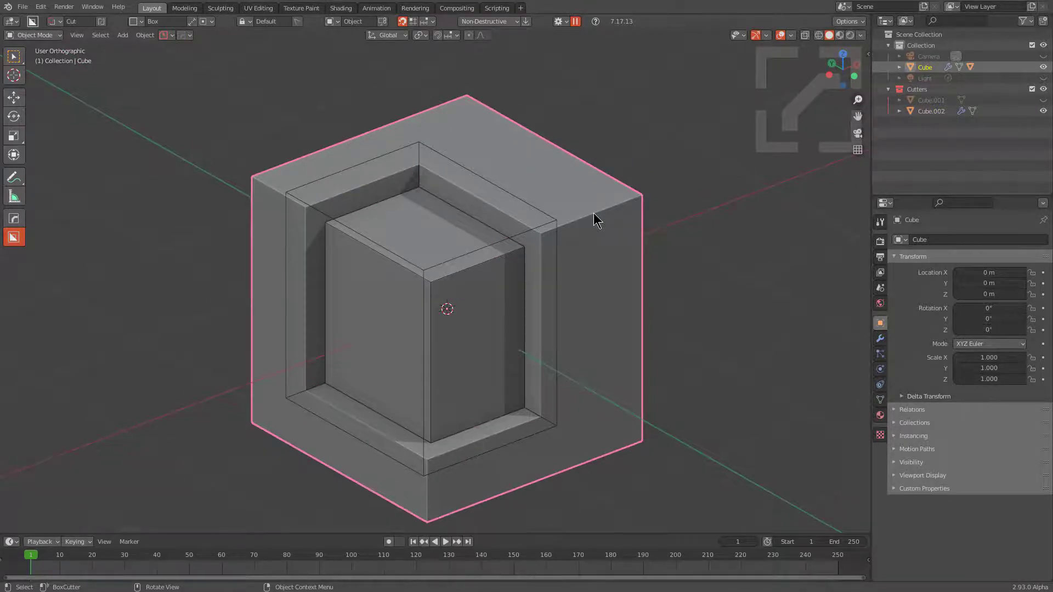
middle_click_drag(601, 213, 609, 221)
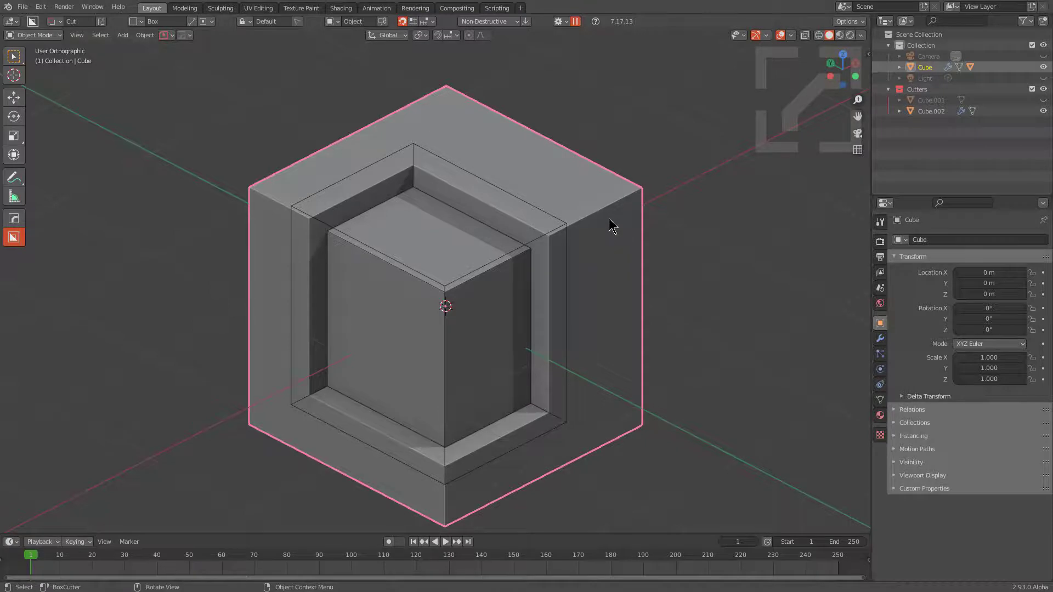
Switch the Cube.002 cutter's boolean to an Inset via HardOps Shift Bool.
left_click(563, 227)
key("q")
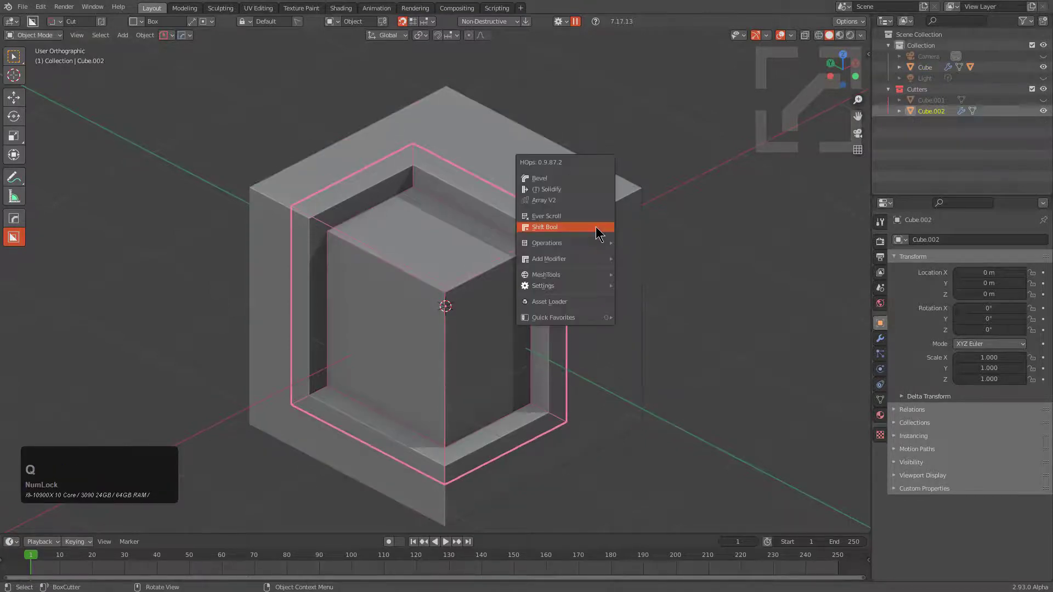
left_click(599, 228)
scroll(597, 231, "up", 1)
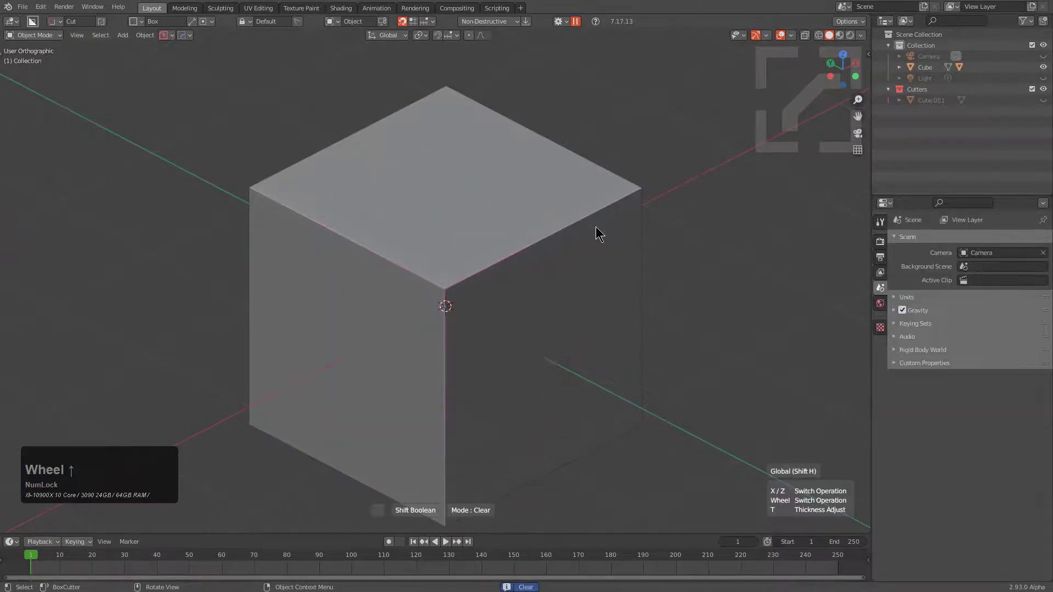
scroll(597, 232, "down", 2)
left_click(600, 233)
Set the inset Thickness to 0.400 and enable Inset Slice.
key("F9")
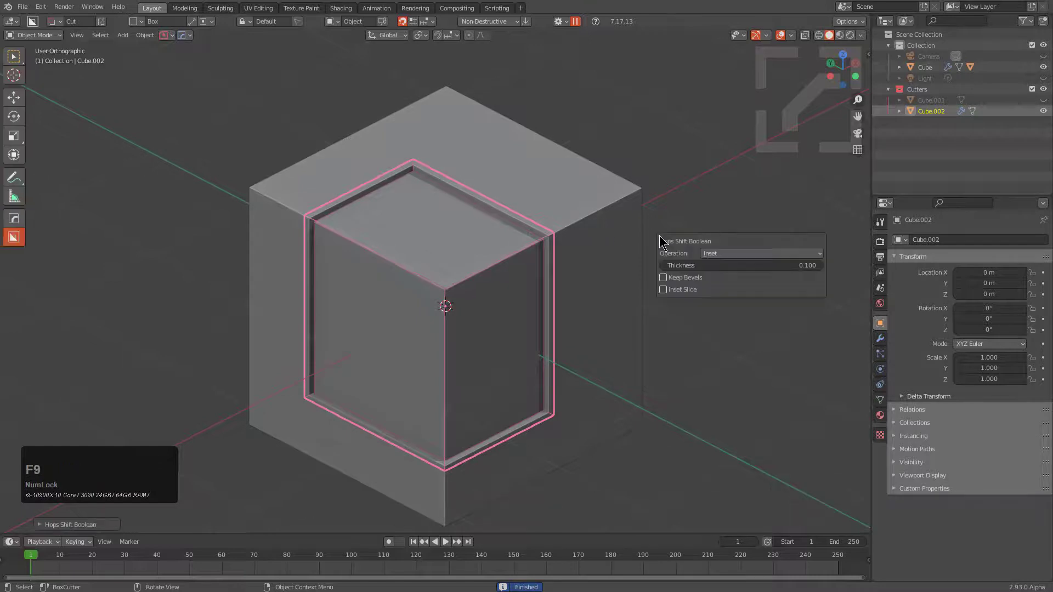
left_click_drag(716, 263, 695, 279)
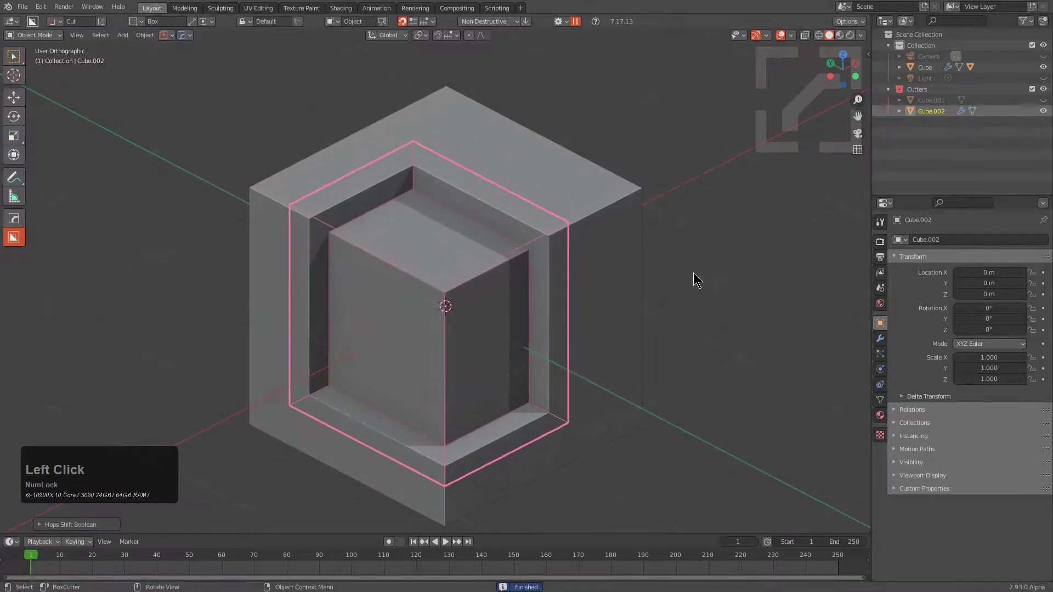
key("F9")
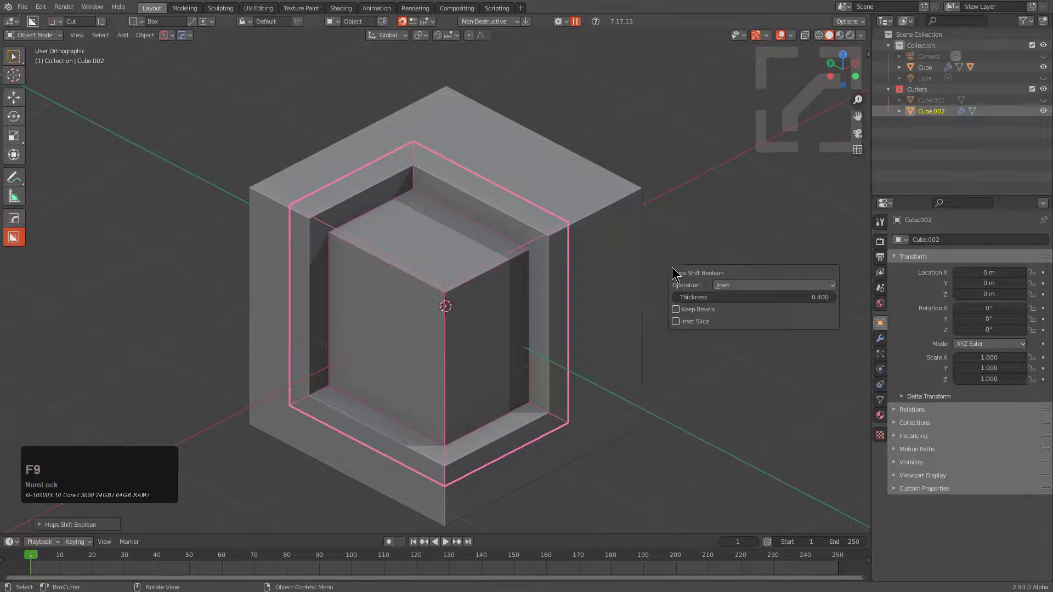
left_click(690, 321)
left_click(690, 321)
left_click(691, 321)
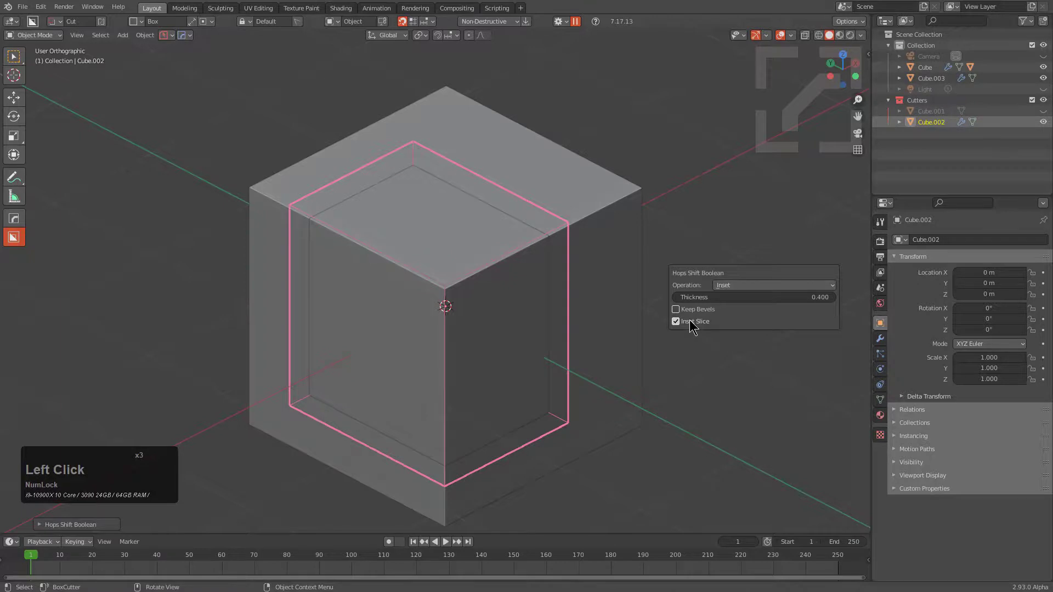